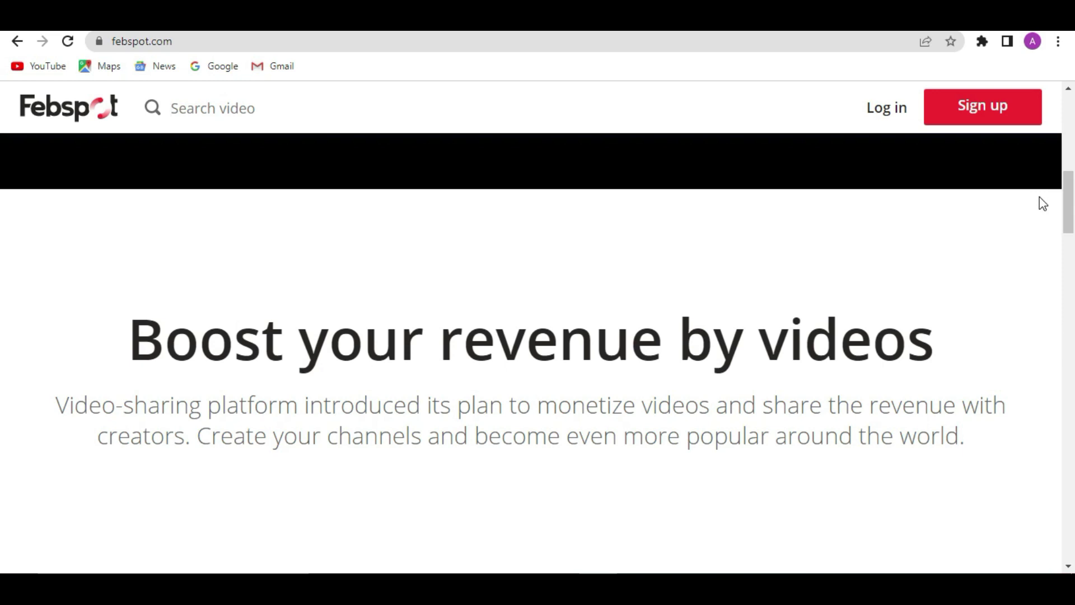
Set the Febspot earnings calculator to 1 000 video views and 100 invited referrals
left_click_drag(1068, 193, 1051, 262)
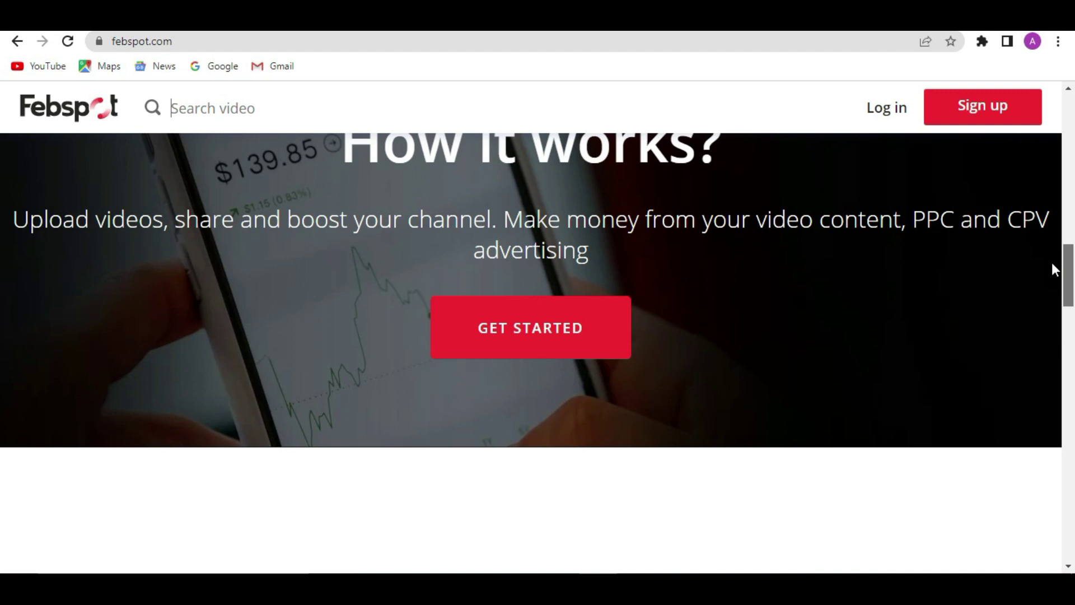
left_click_drag(1052, 262, 1052, 262)
scroll(2, 271, "down", 8)
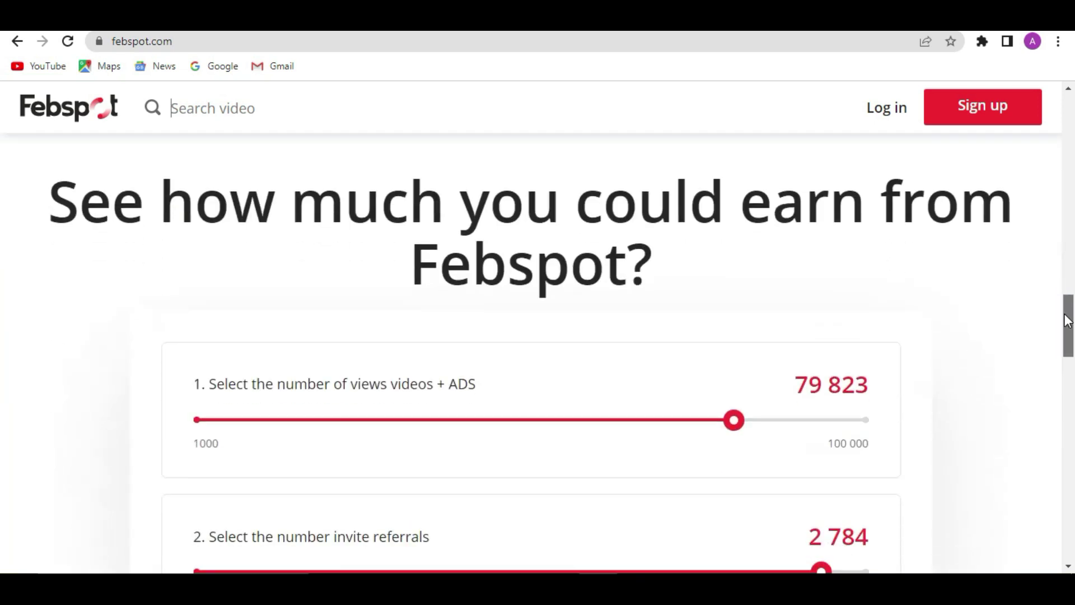
scroll(1065, 324, "up", 2)
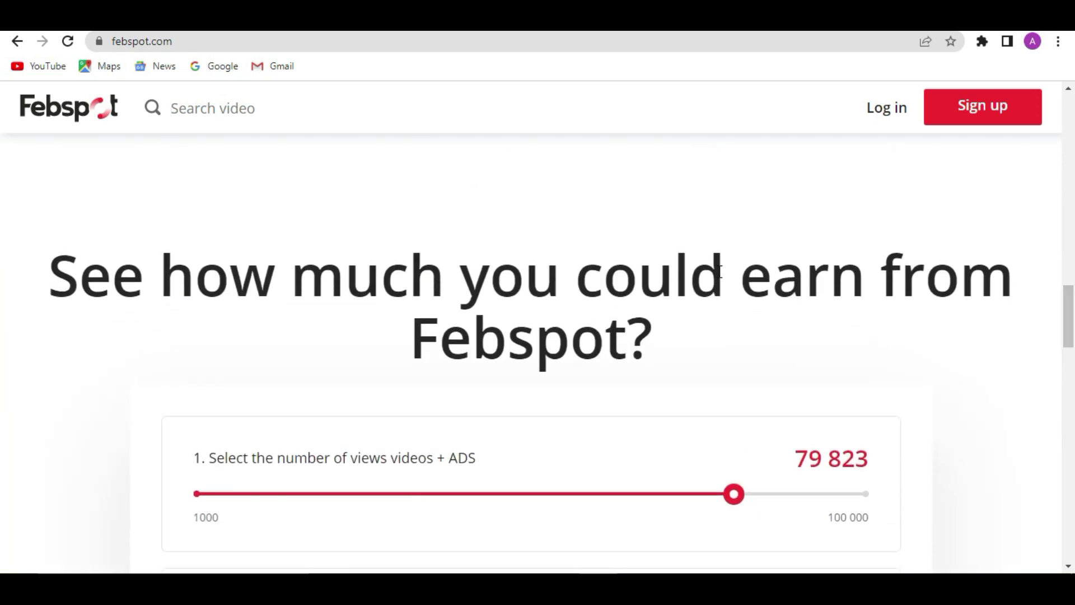
scroll(1070, 330, "down", 4)
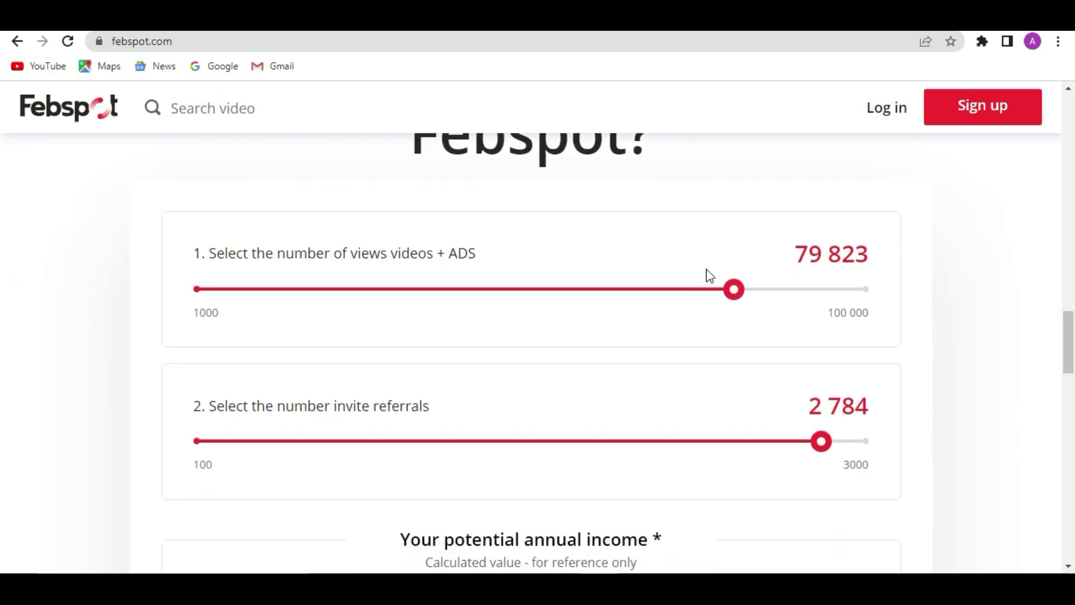
left_click_drag(732, 291, 156, 307)
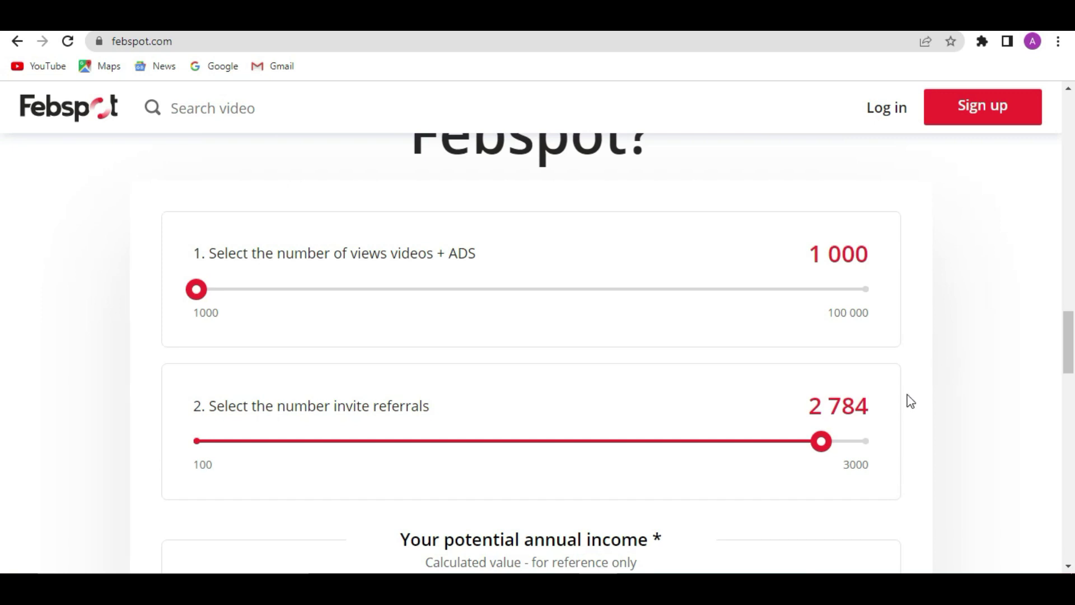
scroll(1068, 354, "down", 5)
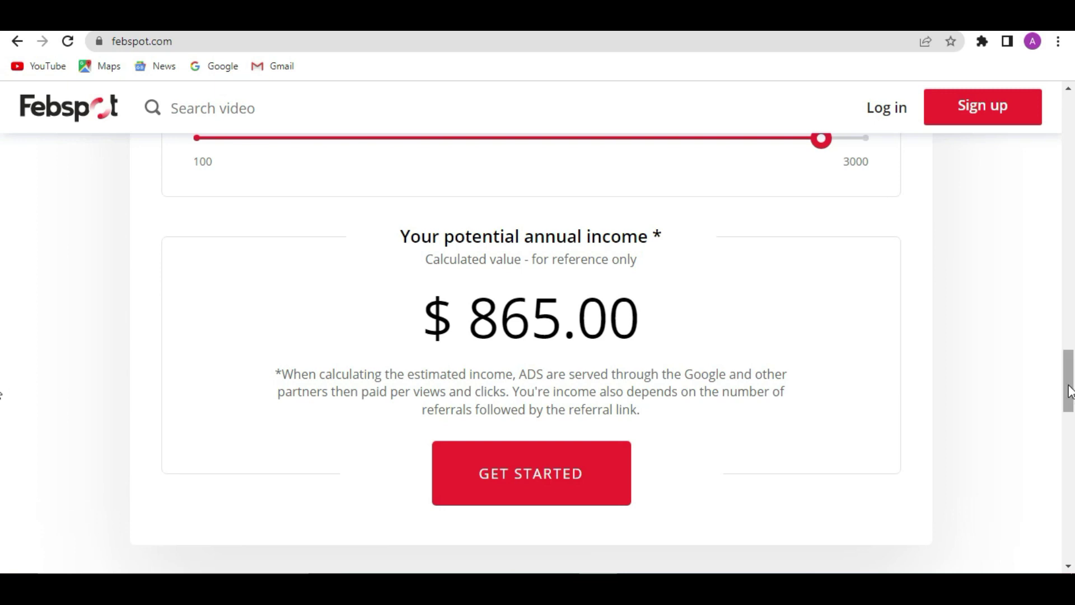
scroll(1069, 390, "up", 4)
left_click_drag(823, 353, 179, 376)
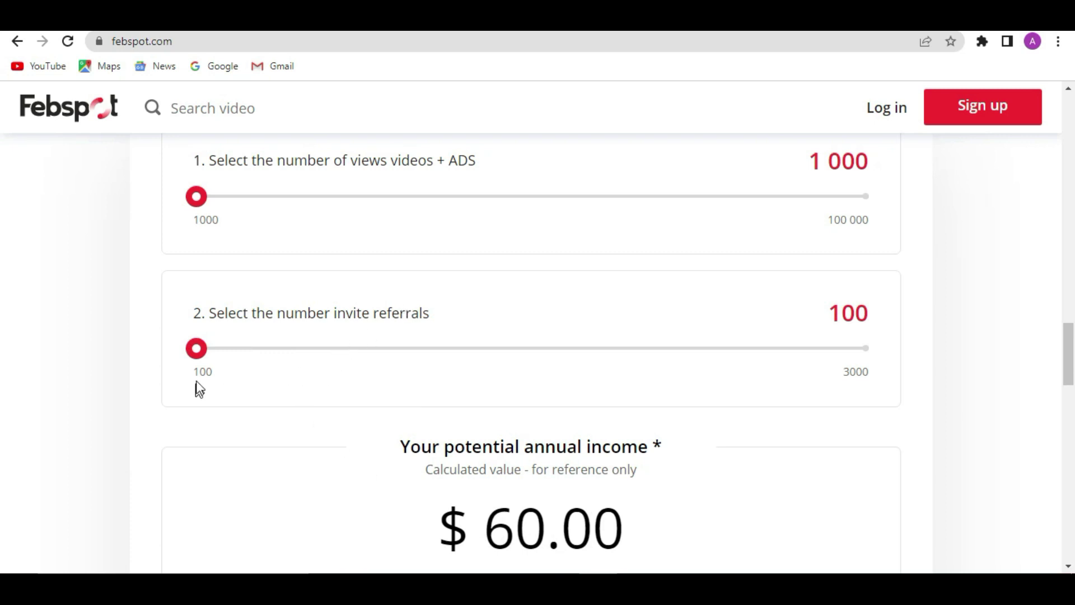
Read the potential annual income and its calculation note below the calculator, and compare them with the slider settings
left_click_drag(1068, 325, 1068, 350)
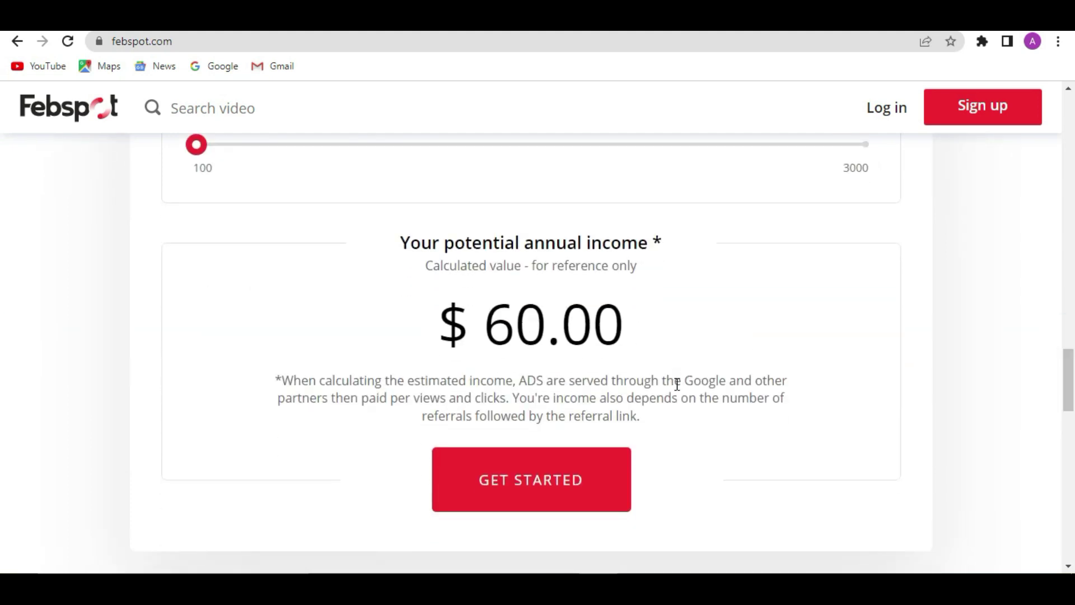
left_click_drag(638, 421, 440, 324)
left_click(2, 392)
scroll(1, 392, "up", 5)
scroll(1069, 395, "down", 4)
left_click_drag(1069, 398, 1071, 370)
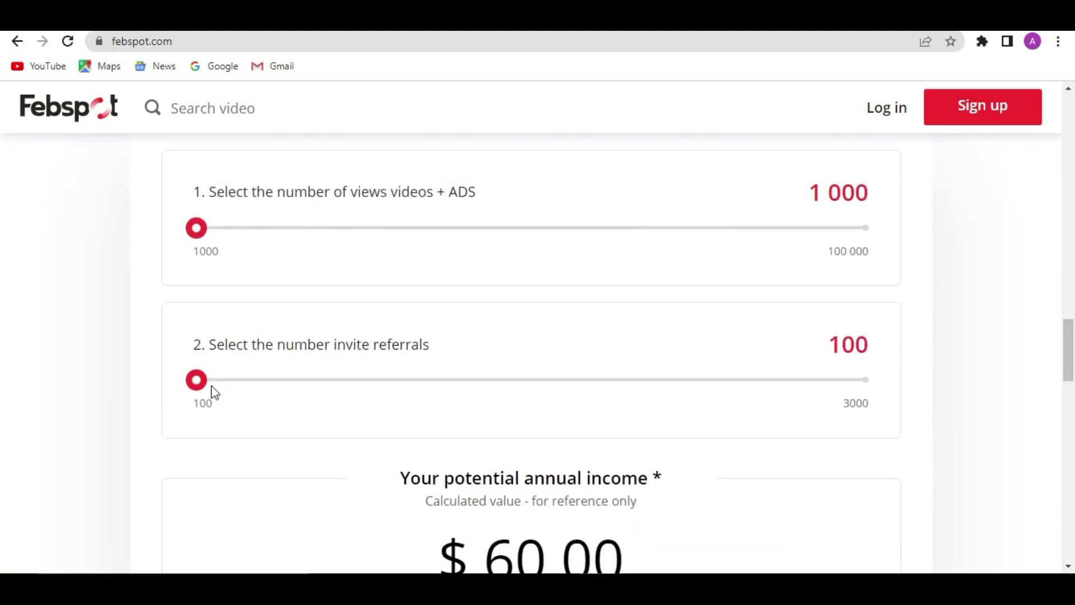
left_click_drag(201, 385, 163, 384)
Test the calculator with 82 912, 39 515 and 77 118 views, and finally set 100 000 views to check the estimated income
left_click_drag(196, 228, 755, 268)
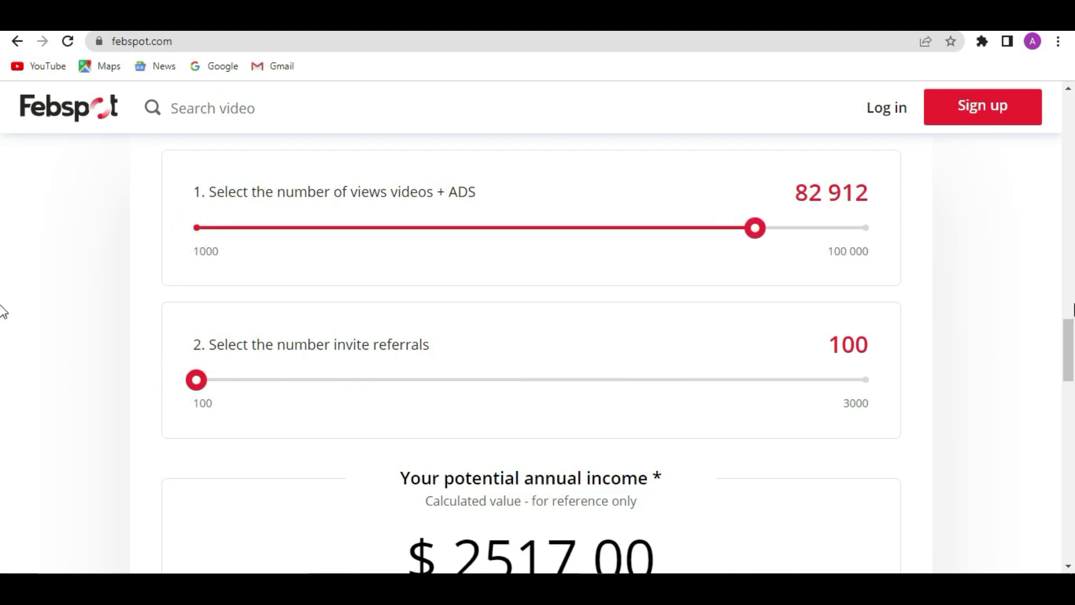
left_click_drag(755, 228, 458, 270)
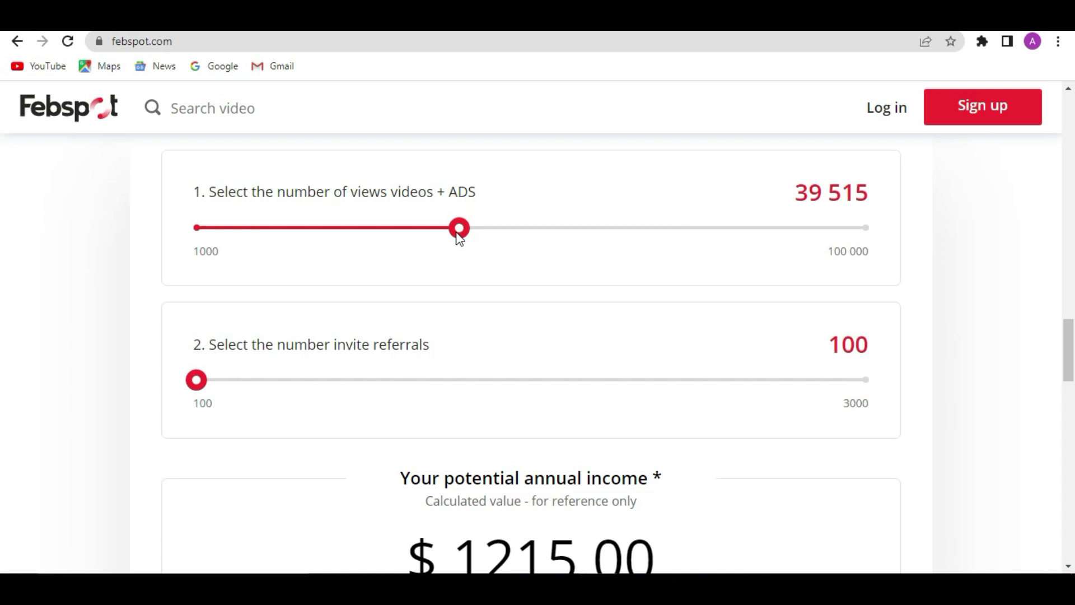
left_click_drag(457, 235, 711, 235)
mouse_move(1071, 343)
left_mouse_down()
mouse_move(1072, 377)
mouse_move(1070, 332)
mouse_move(1071, 353)
left_mouse_up()
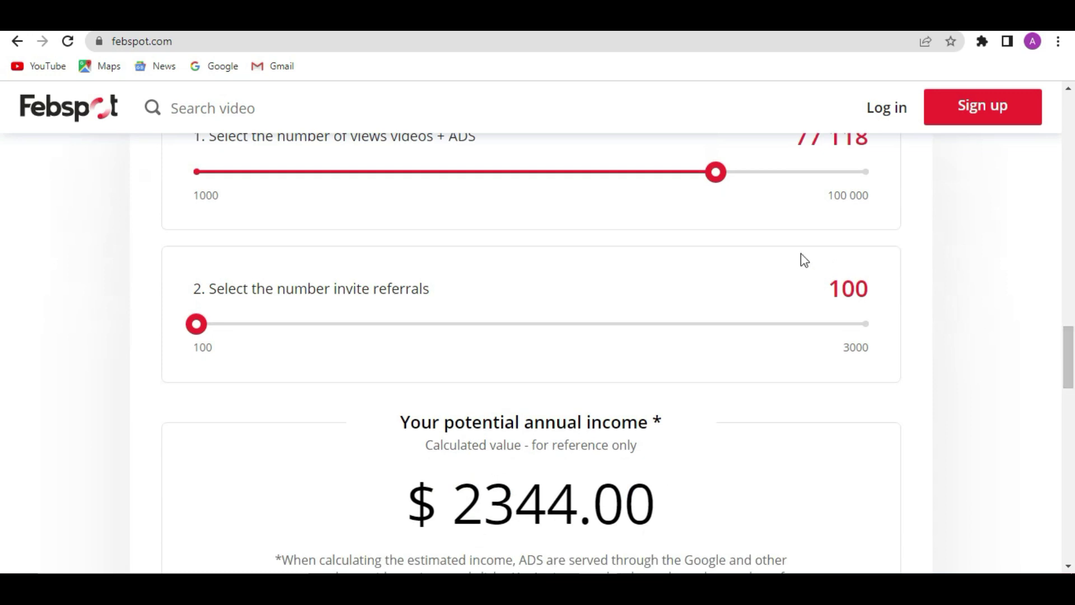
left_click_drag(714, 175, 945, 209)
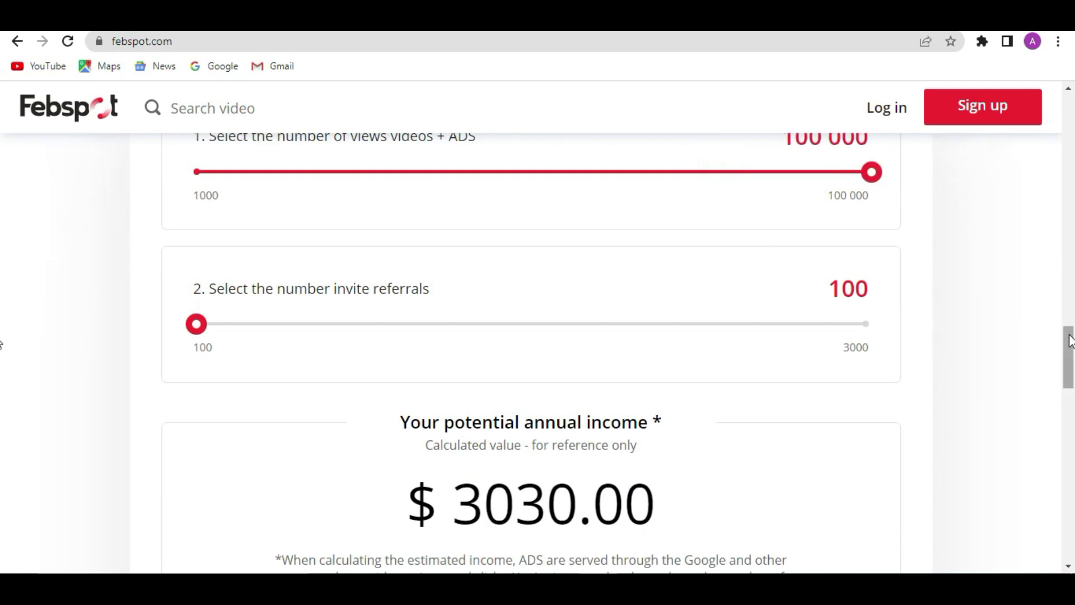
left_click_drag(1070, 352, 1069, 374)
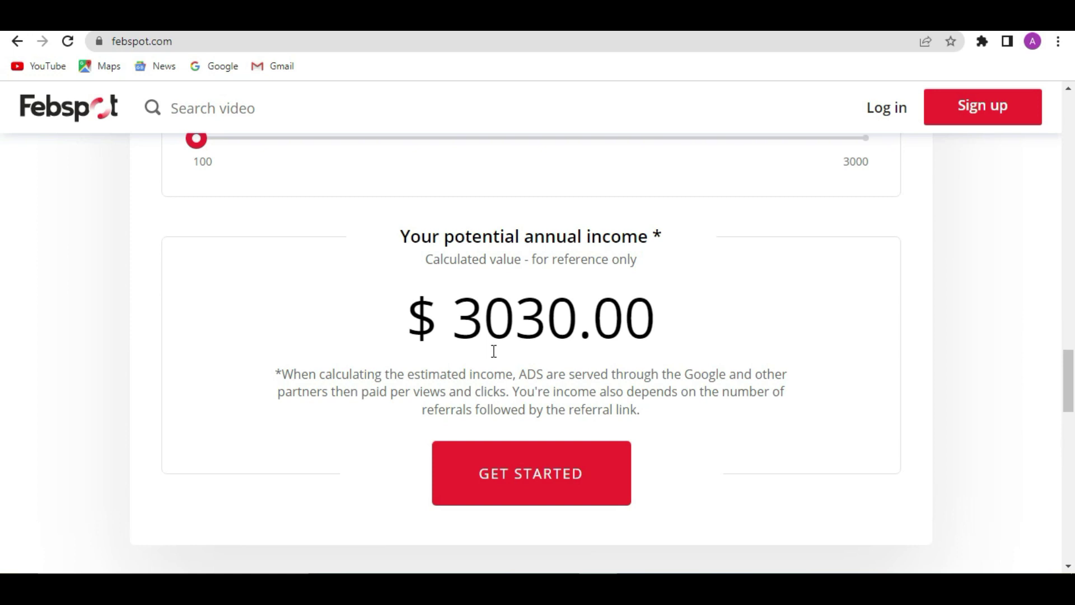
Go back to the start of the landing page, open the sign-up form and look over it
left_click_drag(1067, 375, 1064, 101)
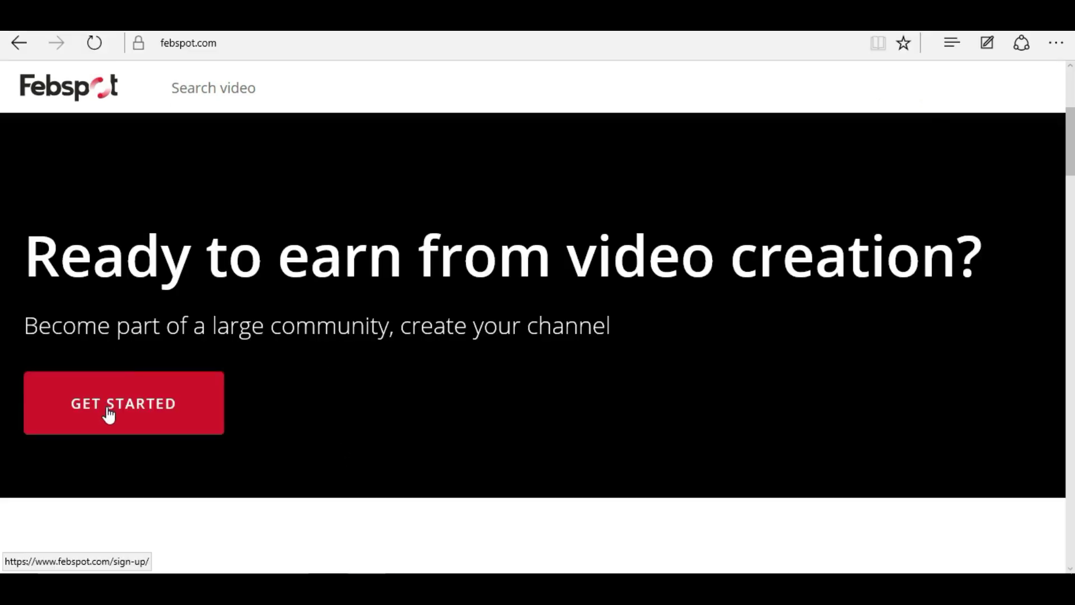
left_click(124, 403)
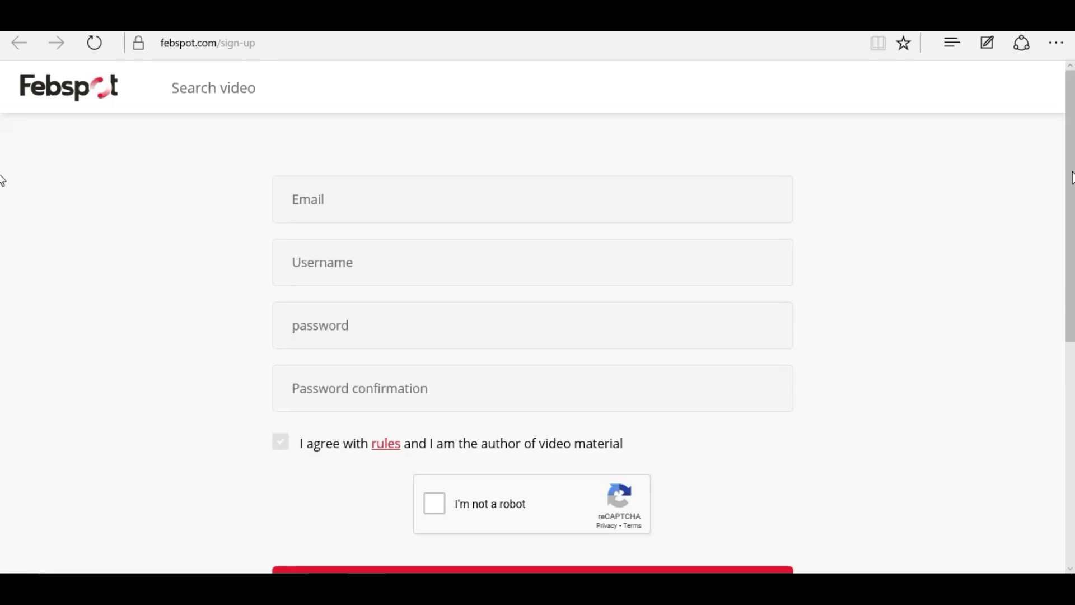
scroll(1054, 297, "down", 3)
scroll(1052, 252, "up", 3)
Go through the email, username and both password fields without filling them, accept the rules, and start the "I'm not a robot" check
left_click(323, 173)
left_click(347, 214)
left_click(367, 288)
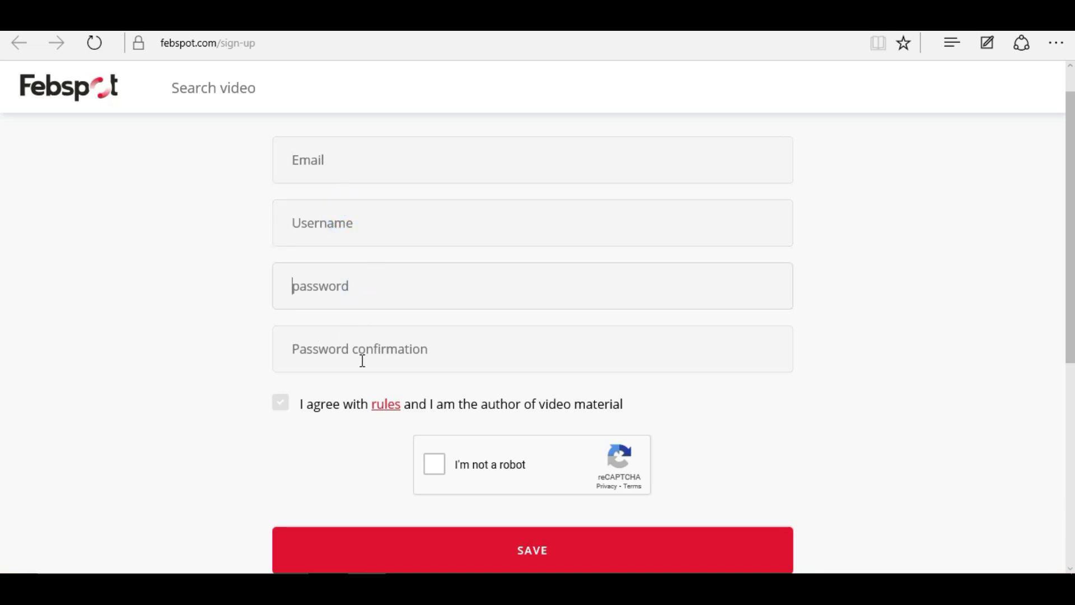
left_click(389, 353)
left_click(283, 414)
left_click(441, 476)
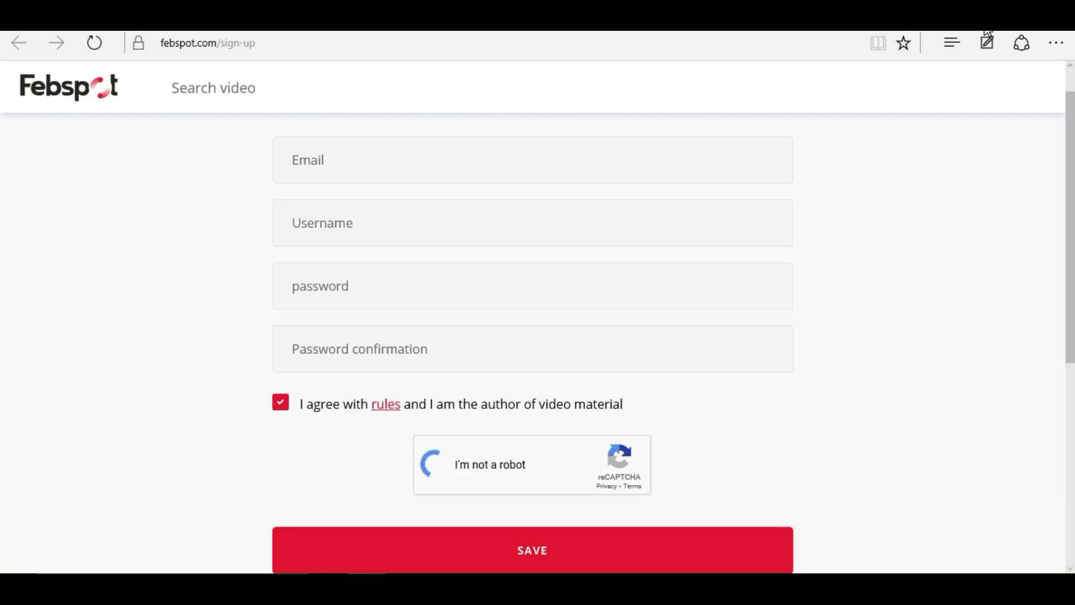
Close the sign-up window and look over the My profile dashboard of the signed-in account
key("alt+F4")
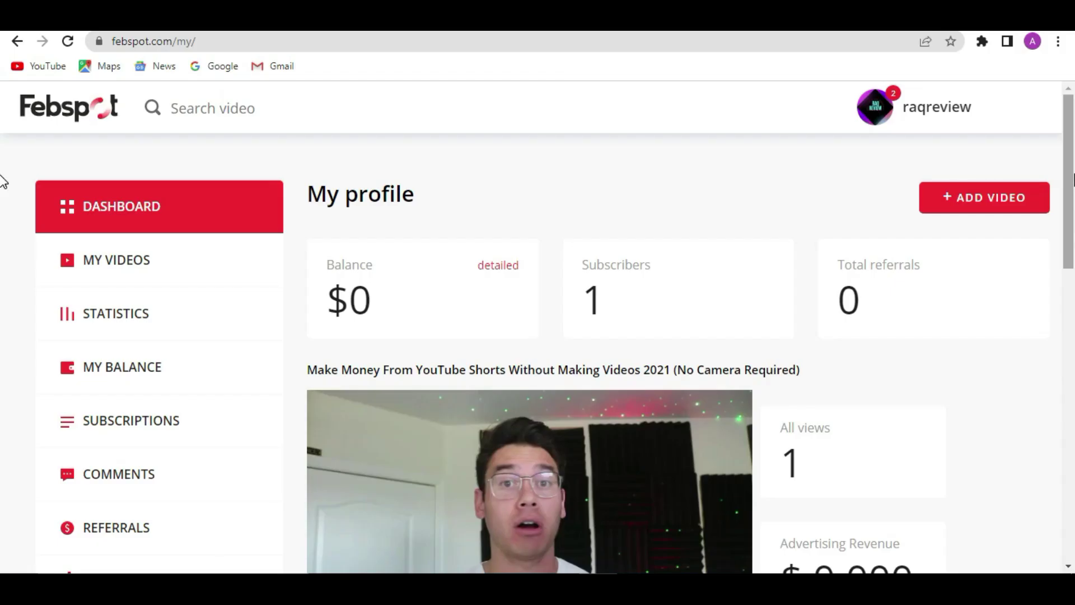
scroll(3, 182, "down", 15)
scroll(3, 480, "up", 15)
Show the RAQ Review channel's videos on YouTube and return to the Febspot profile dashboard
key("ctrl+Tab")
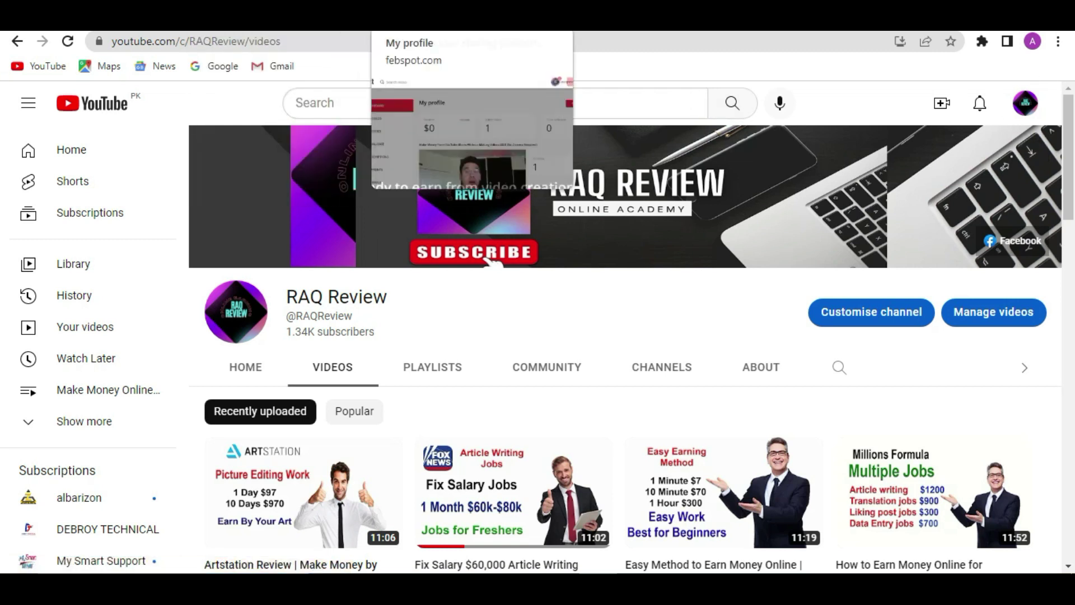
left_click(443, 17)
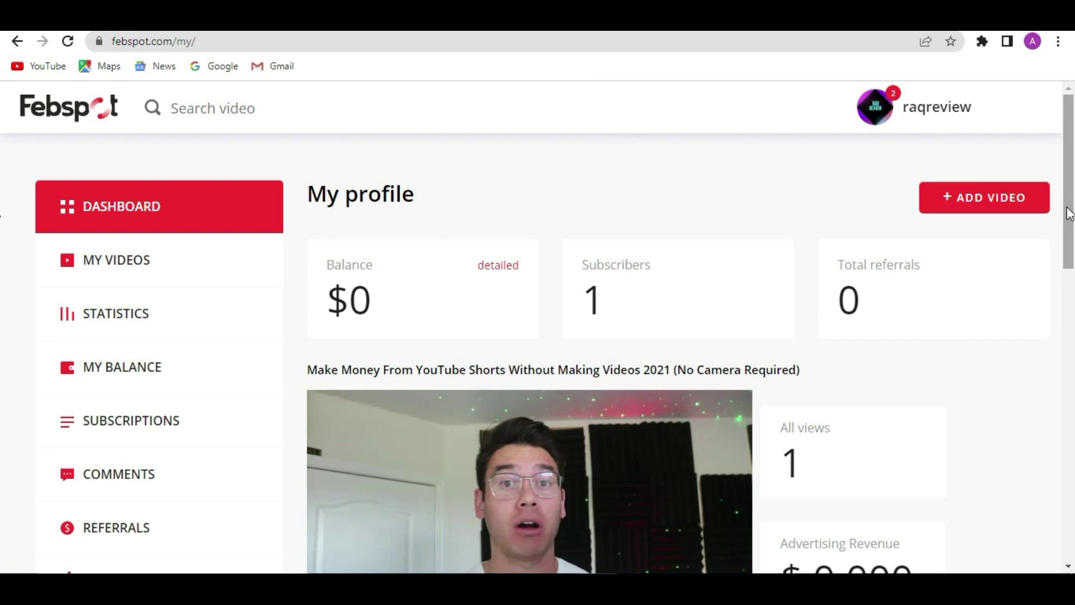
left_click_drag(1067, 215, 1071, 141)
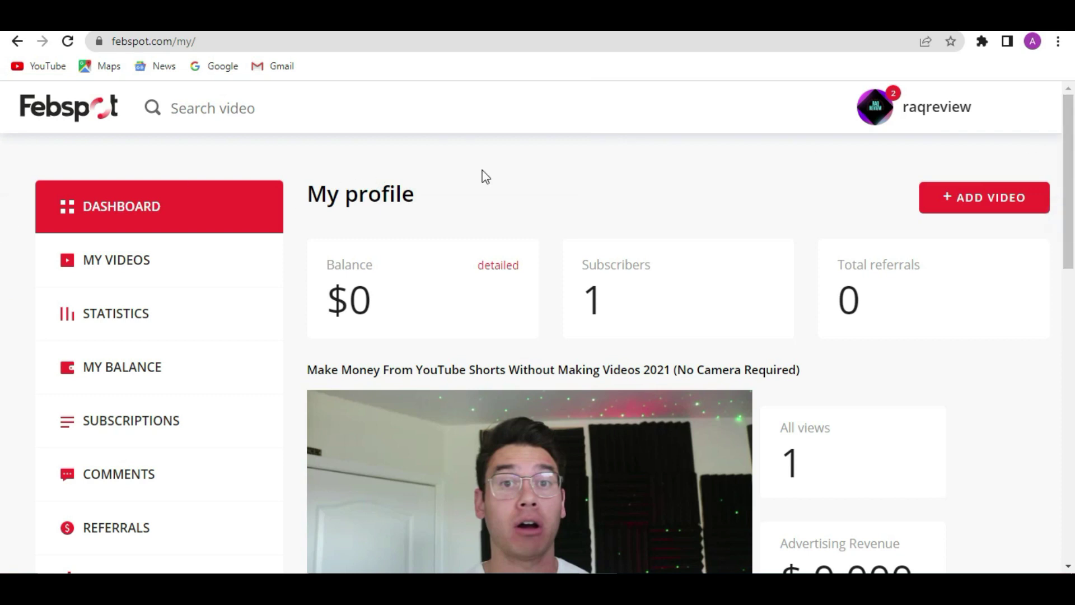
Examine the views and advertising revenue of the "Make Money From YouTube Shorts Without Making Videos 2021" video on the dashboard
scroll(1073, 249, "down", 1)
left_click_drag(1070, 250, 1071, 285)
scroll(3, 287, "up", 3)
scroll(3, 235, "down", 1)
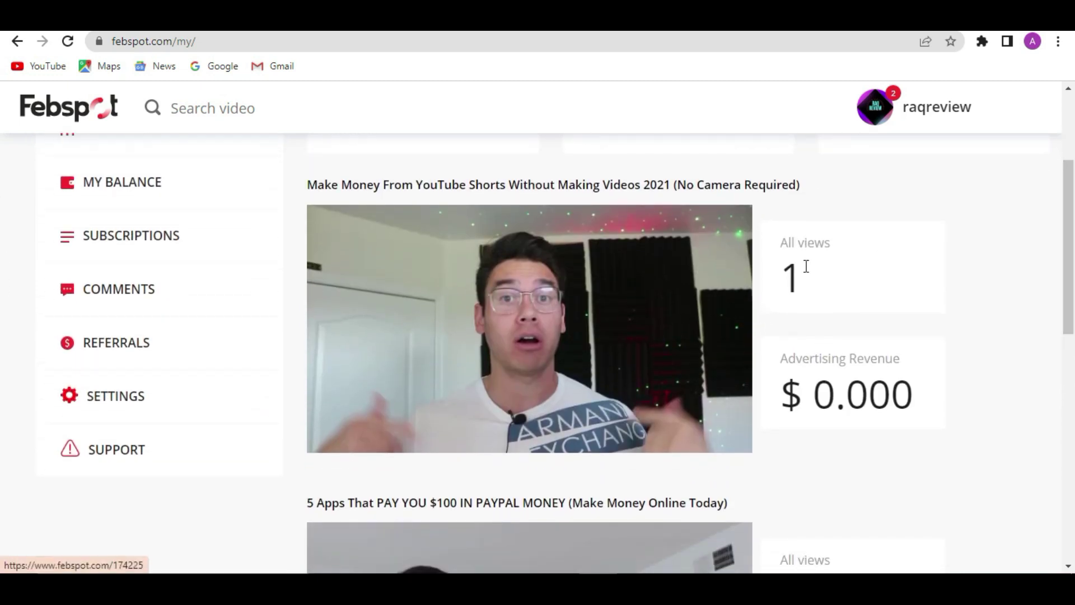
left_click_drag(796, 264, 780, 247)
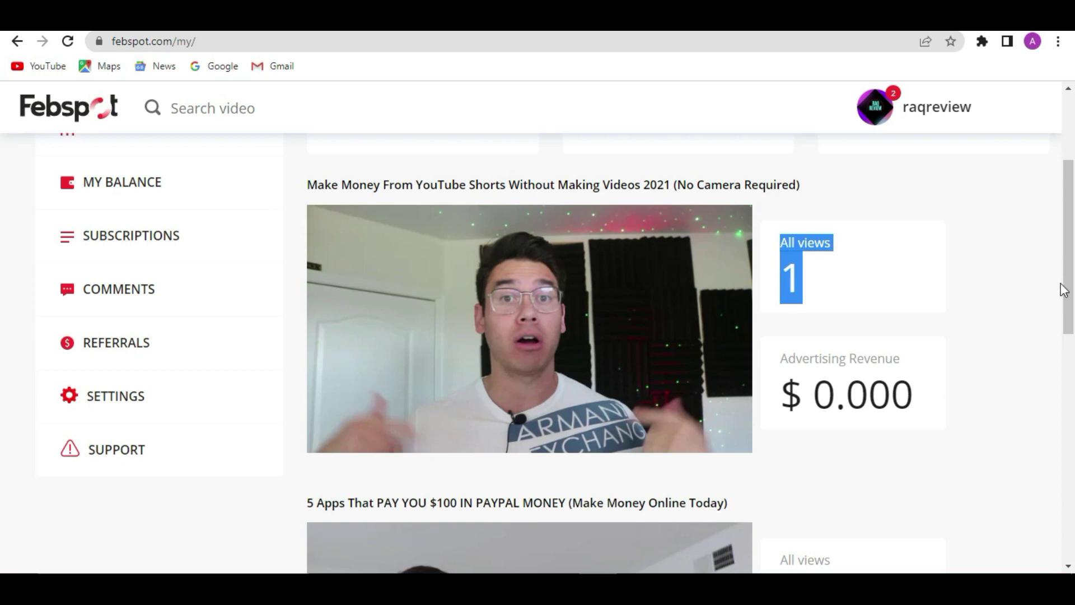
scroll(949, 278, "down", 3)
left_click_drag(943, 243, 804, 229)
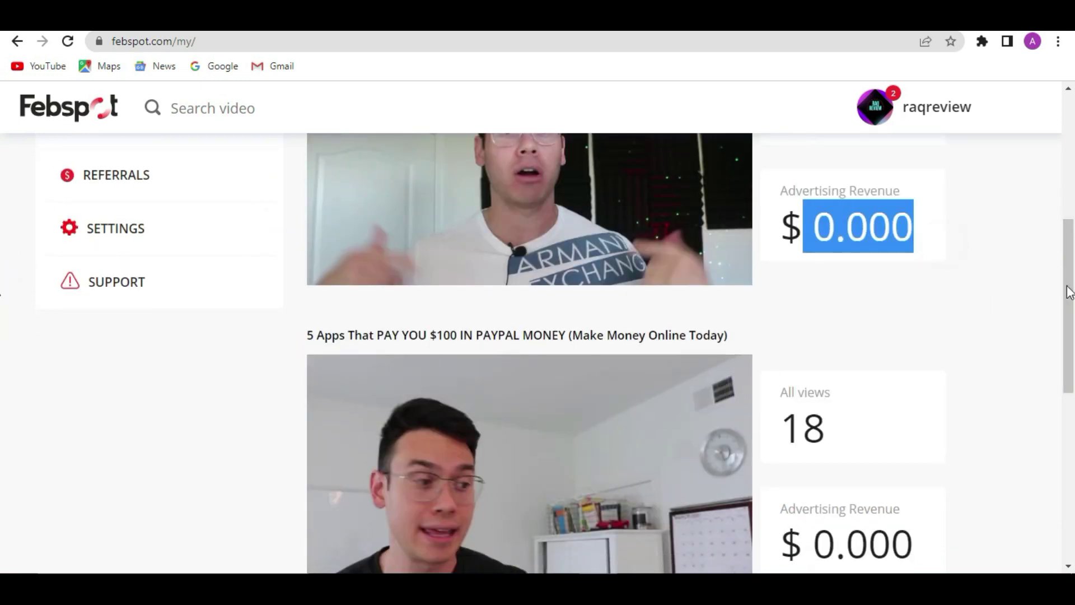
Examine the views and advertising revenue of the "5 Apps That PAY YOU $100 IN PAYPAL MONEY" video
scroll(936, 338, "down", 2)
double_click(926, 331)
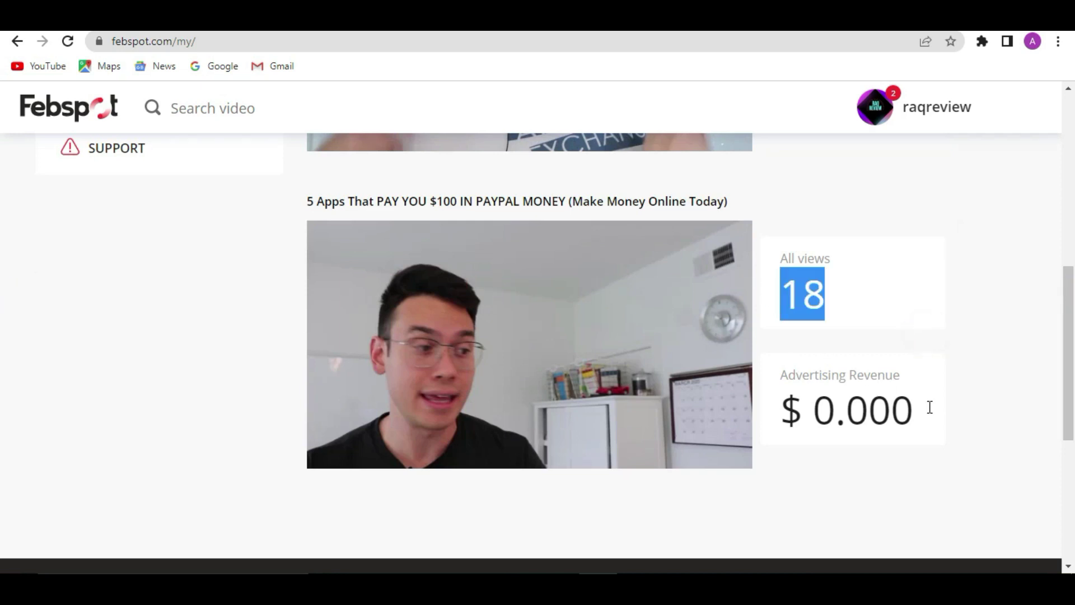
triple_click(945, 413)
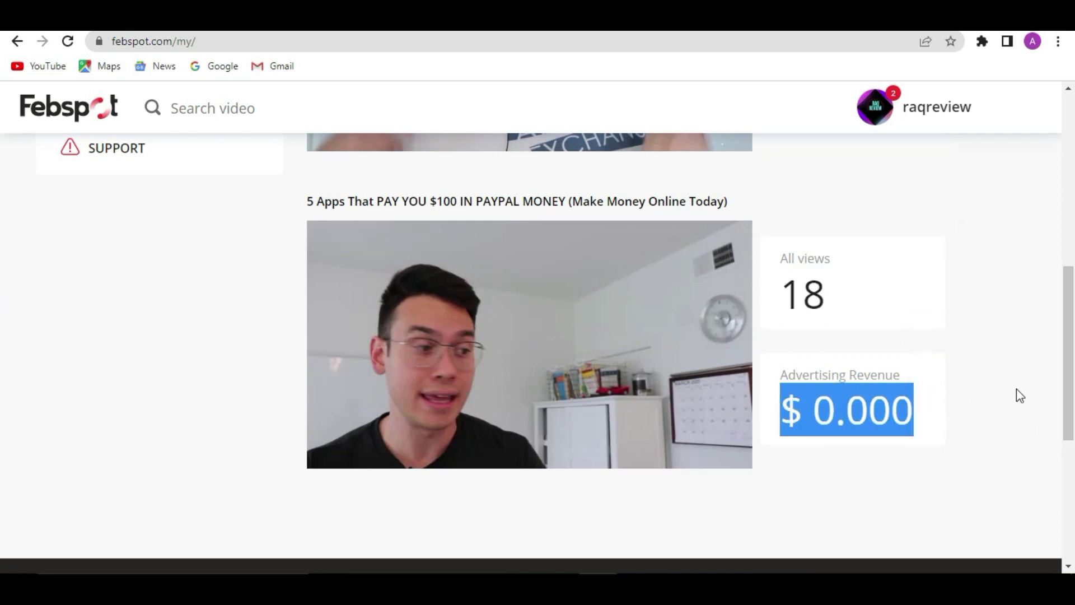
left_click_drag(1068, 395, 1055, 212)
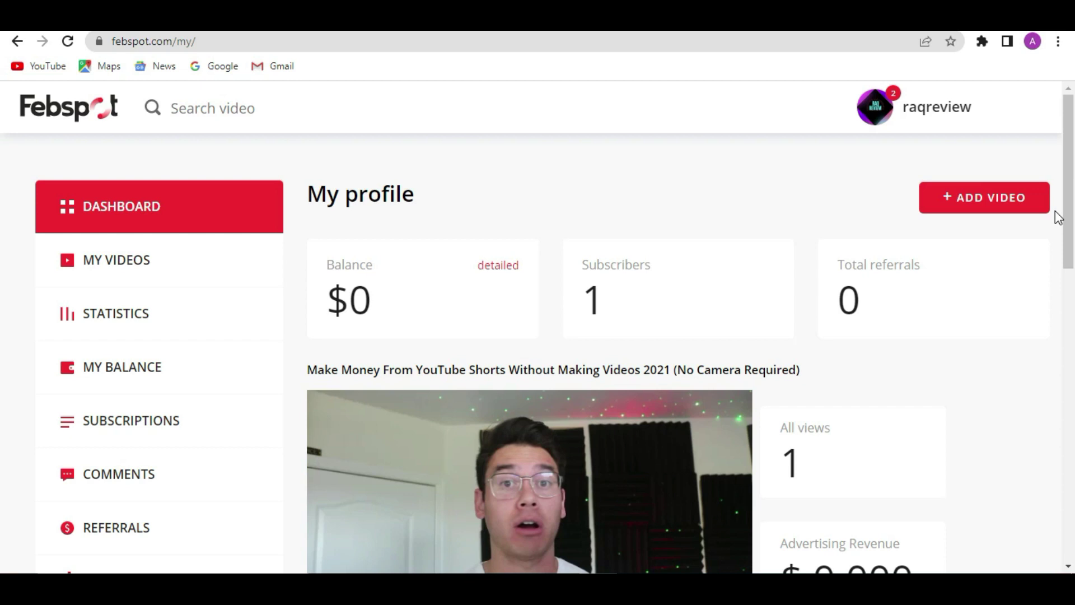
Open the account settings from the dashboard and review the login, country and ID fields
left_click_drag(1068, 197, 1071, 264)
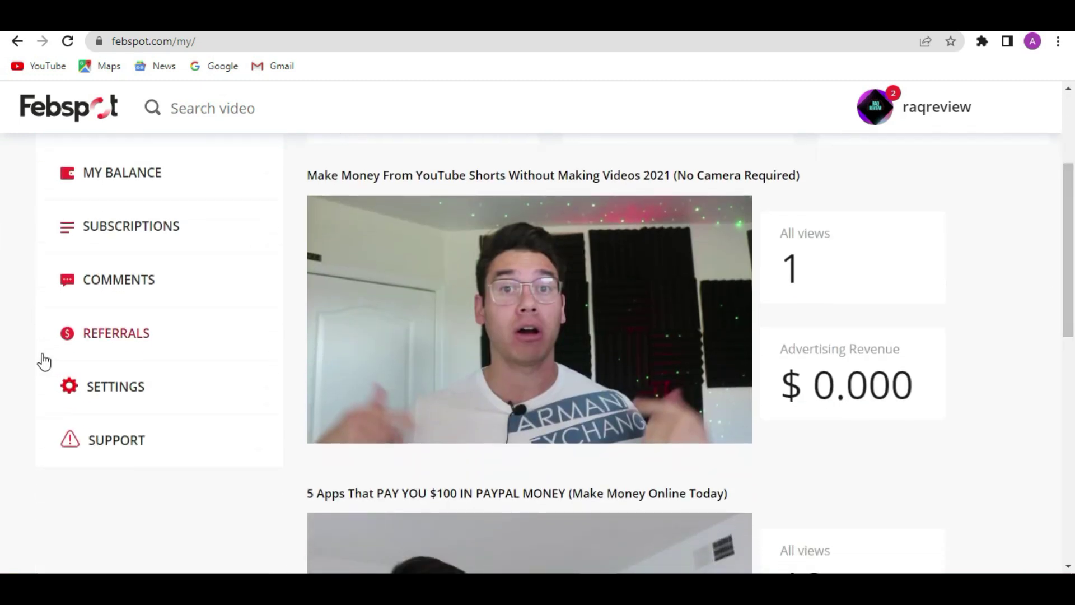
left_click(110, 392)
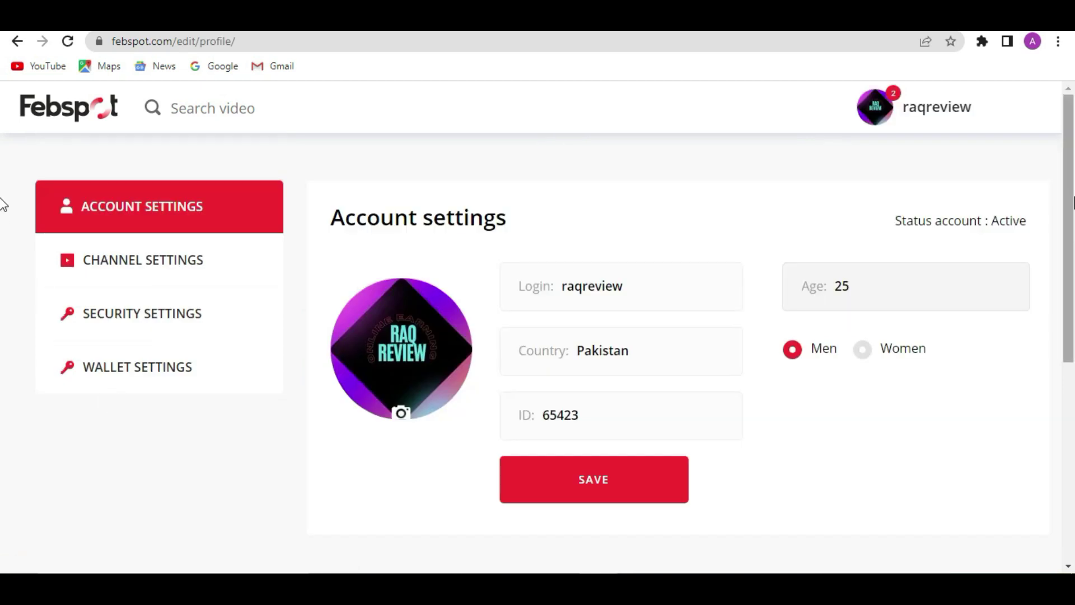
scroll(1063, 295, "down", 3)
scroll(1064, 212, "up", 2)
scroll(1063, 187, "up", 1)
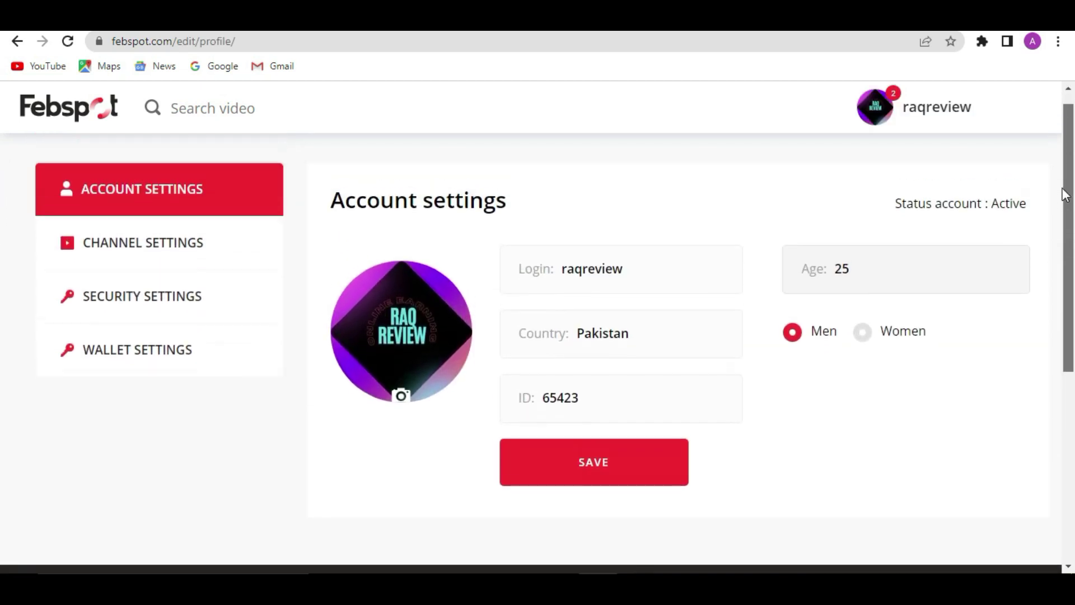
scroll(1063, 199, "down", 1)
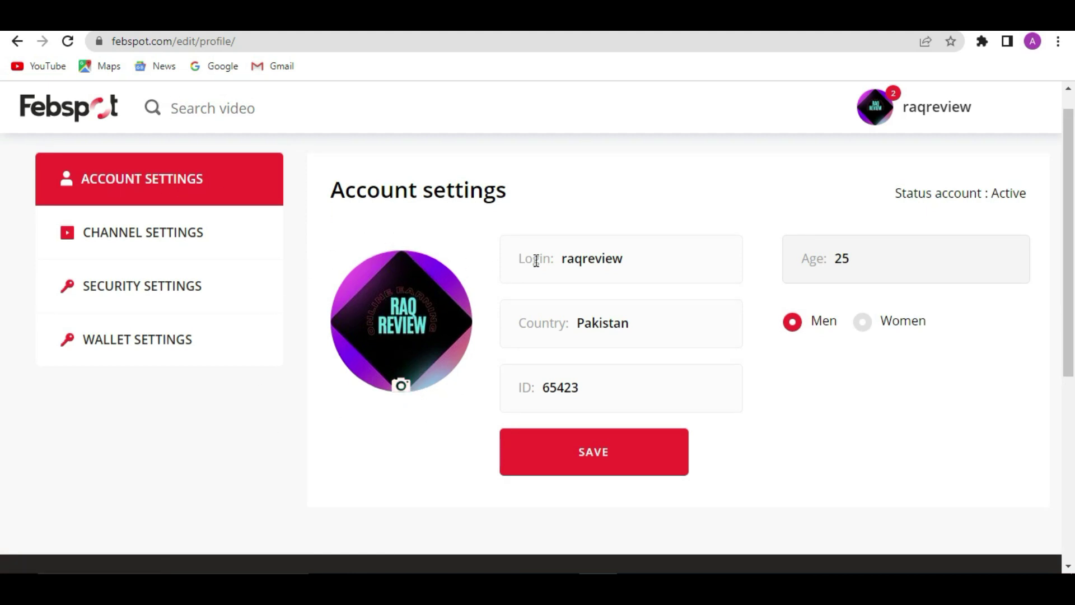
left_click_drag(636, 252, 580, 260)
left_click(625, 256)
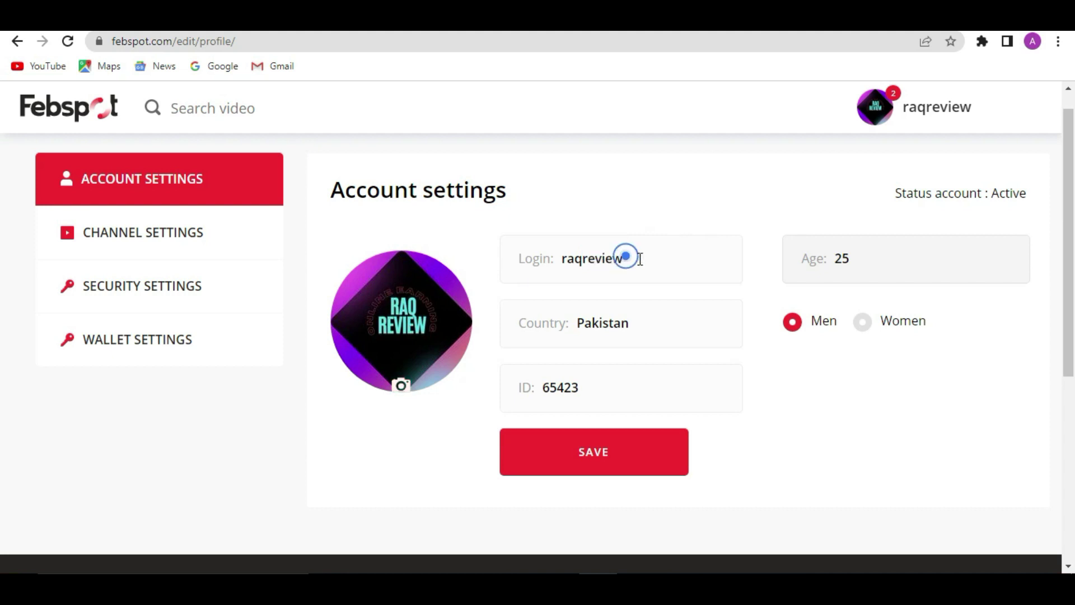
left_click(655, 330)
double_click(621, 387)
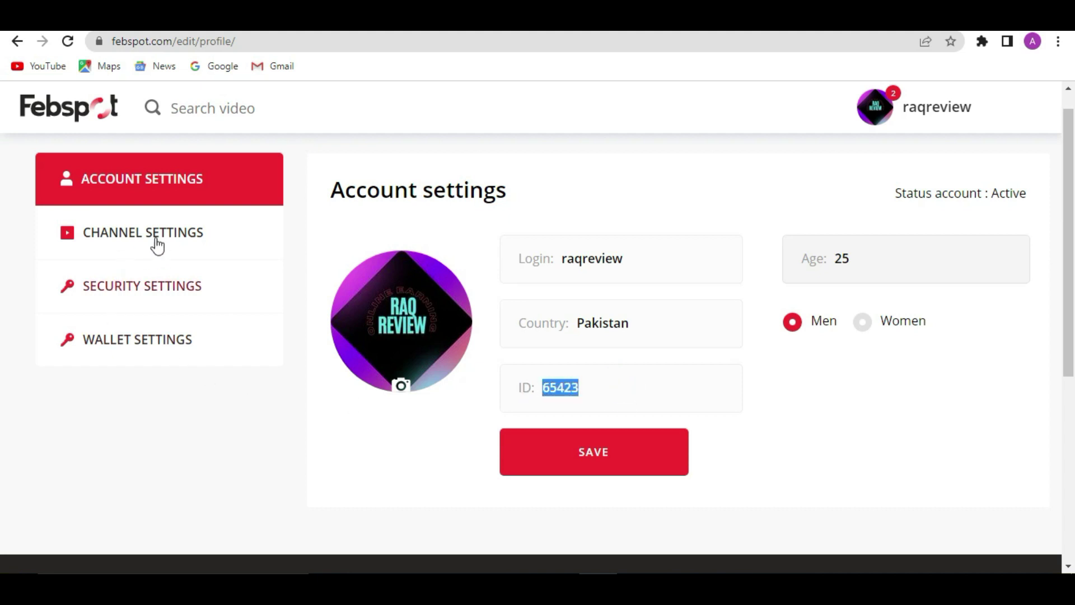
Review the "About my channel" text in the channel settings and the password fields in the security settings
left_click(190, 231)
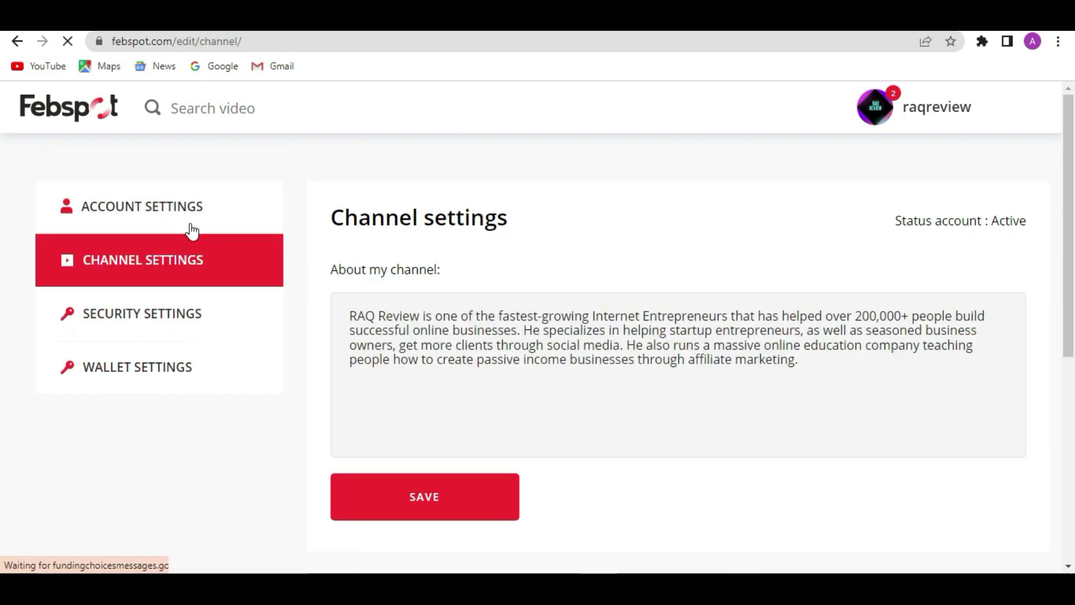
scroll(1064, 268, "down", 2)
scroll(1060, 252, "up", 1)
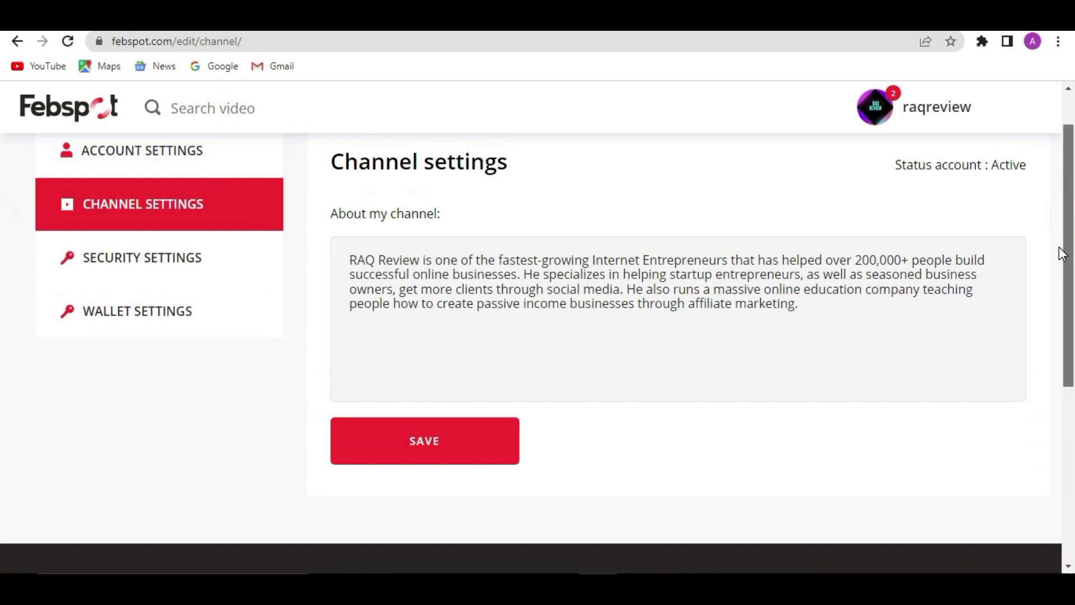
left_click_drag(844, 311, 335, 247)
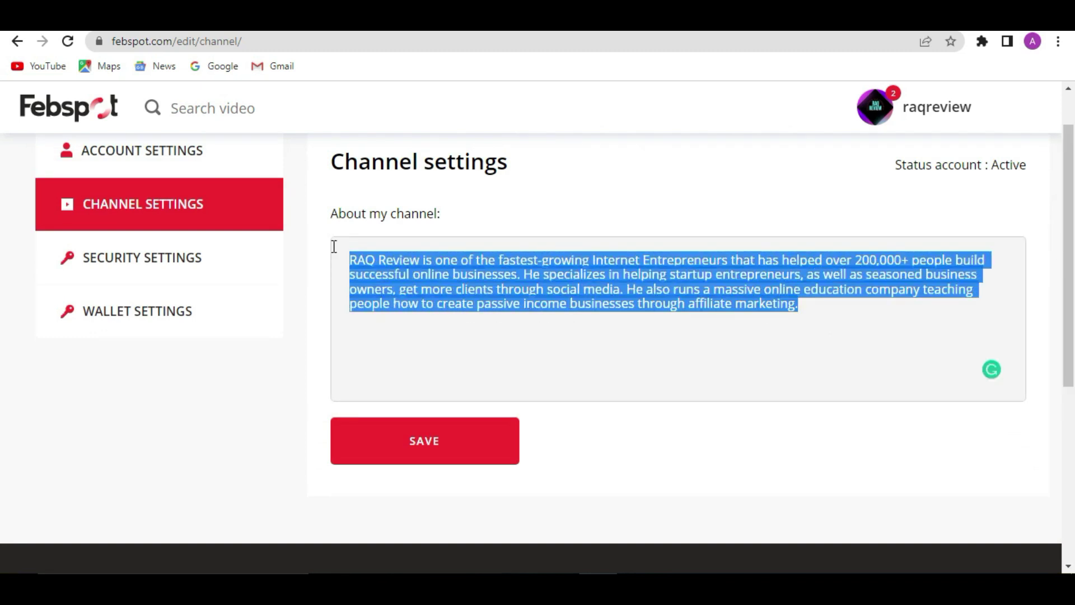
left_click(185, 264)
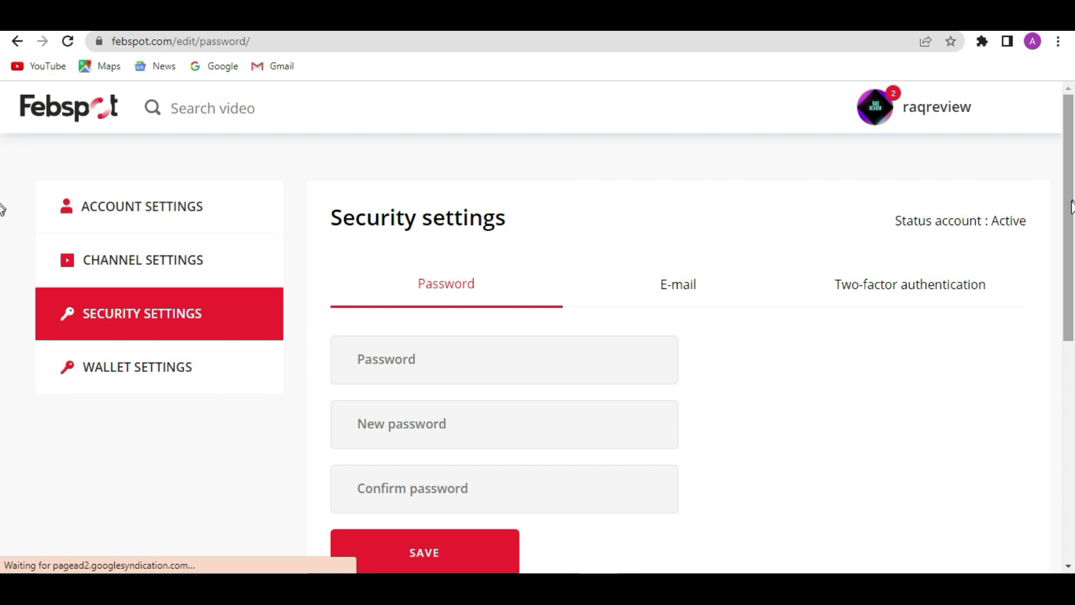
scroll(934, 295, "down", 2)
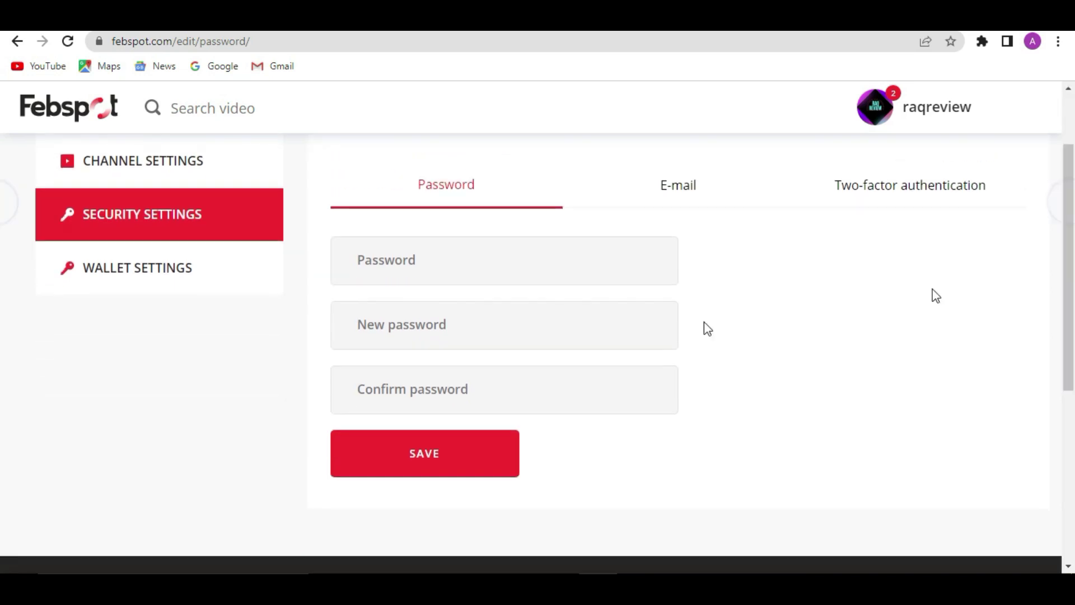
Examine the card, PayPal and bank account payout options in the wallet settings
left_click(155, 267)
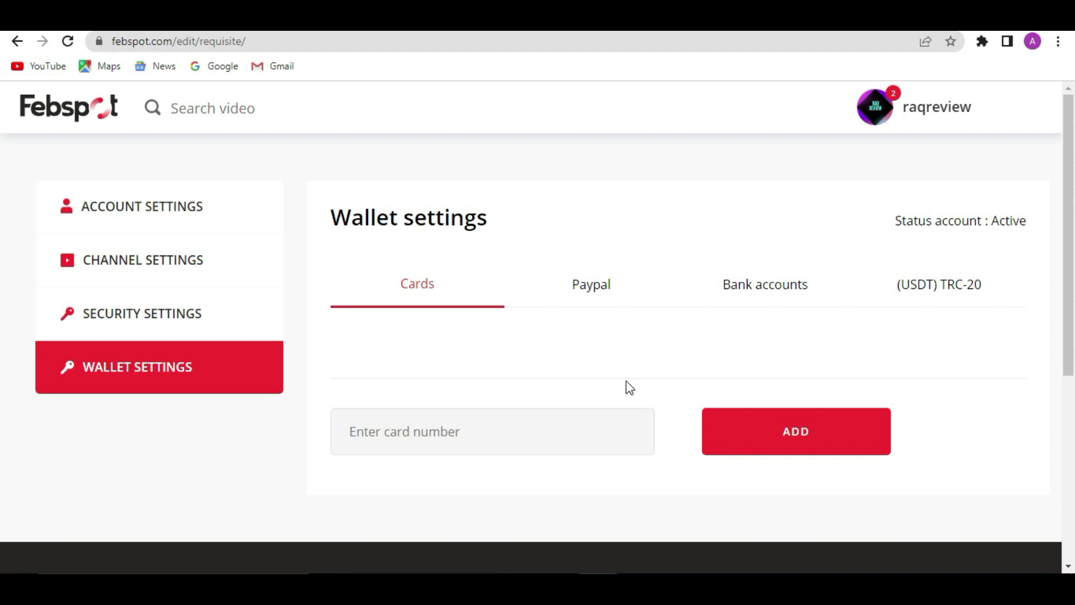
left_click(590, 284)
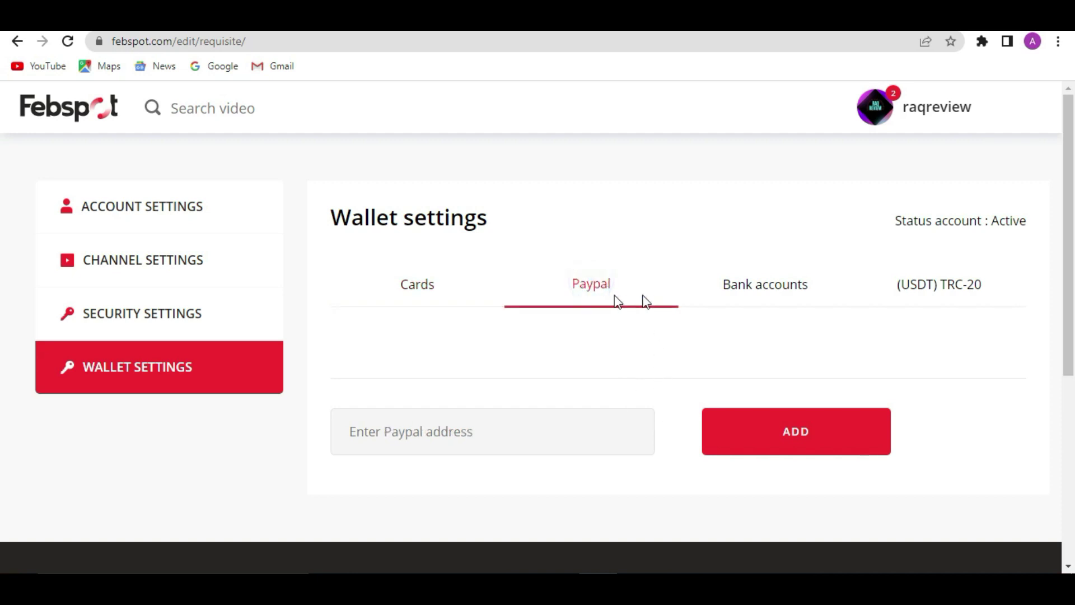
left_click(784, 285)
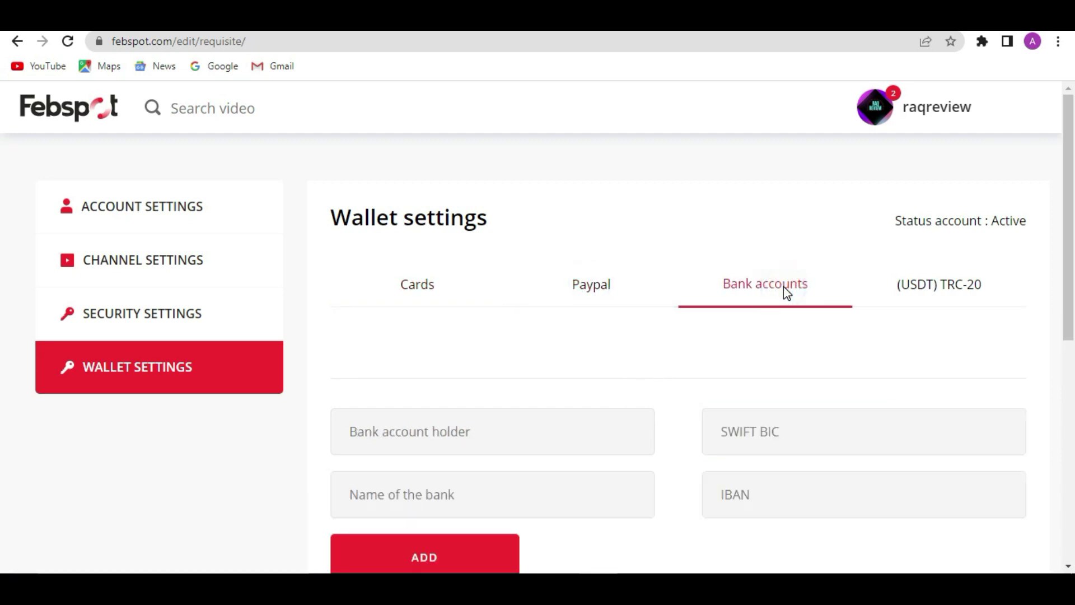
left_click(419, 285)
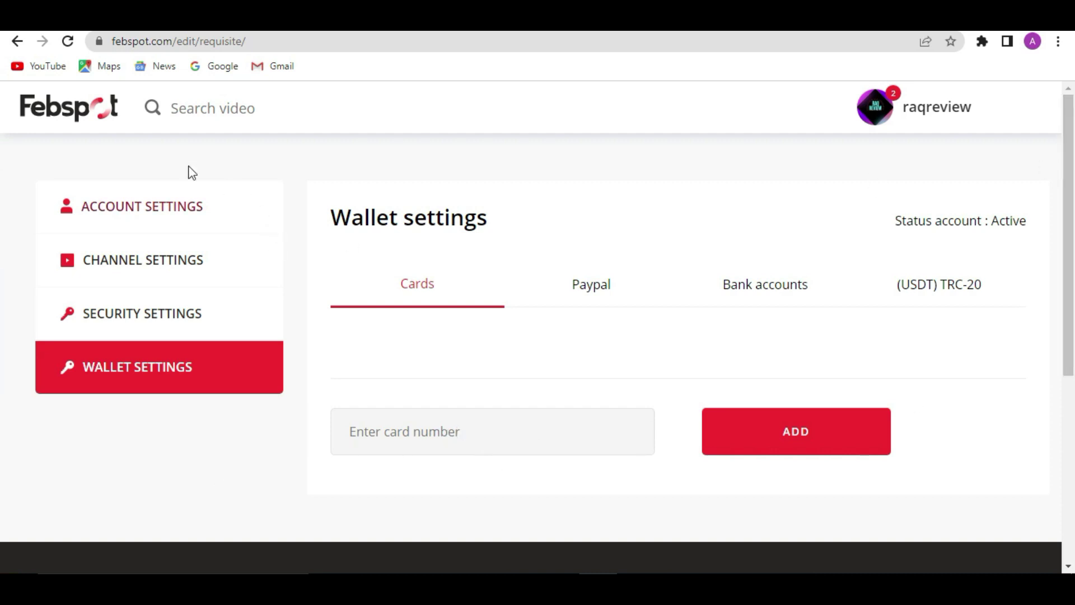
Go back through the settings pages to the My profile dashboard
left_click(16, 40)
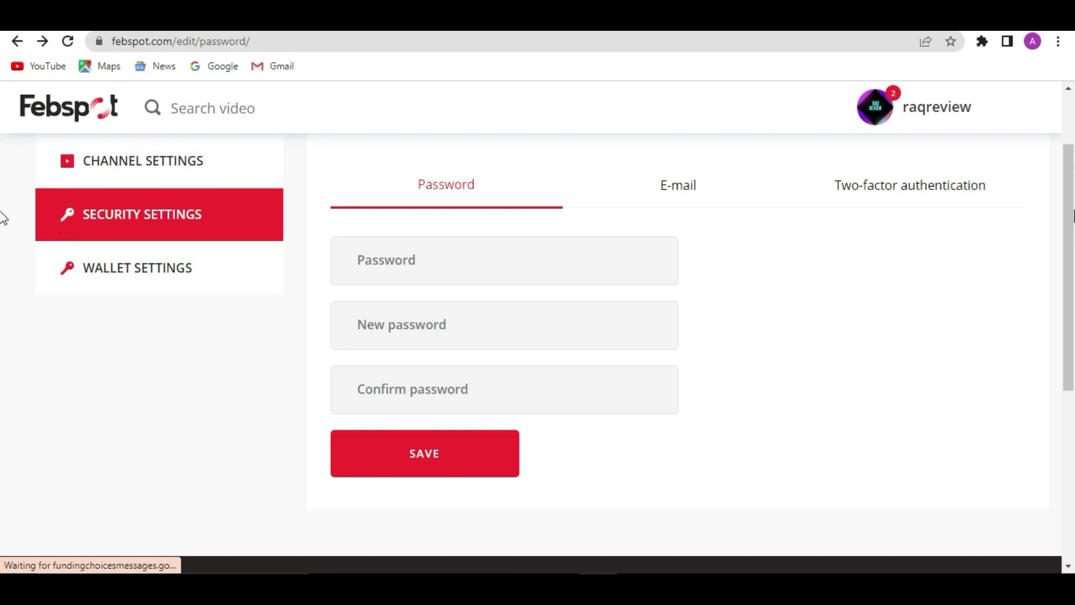
scroll(3, 219, "up", 2)
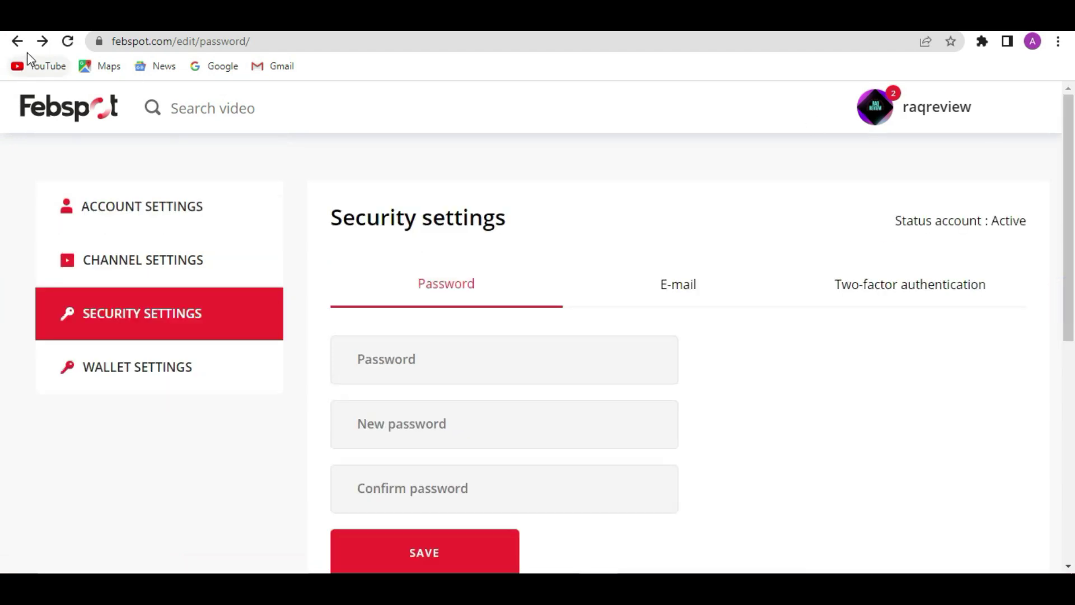
left_click(15, 41)
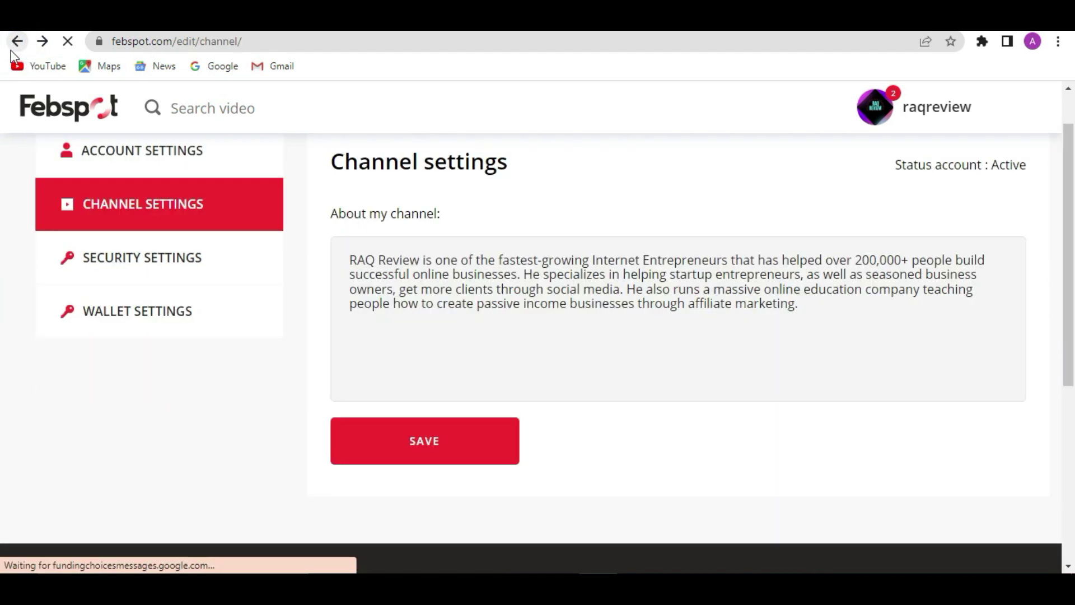
left_click(15, 41)
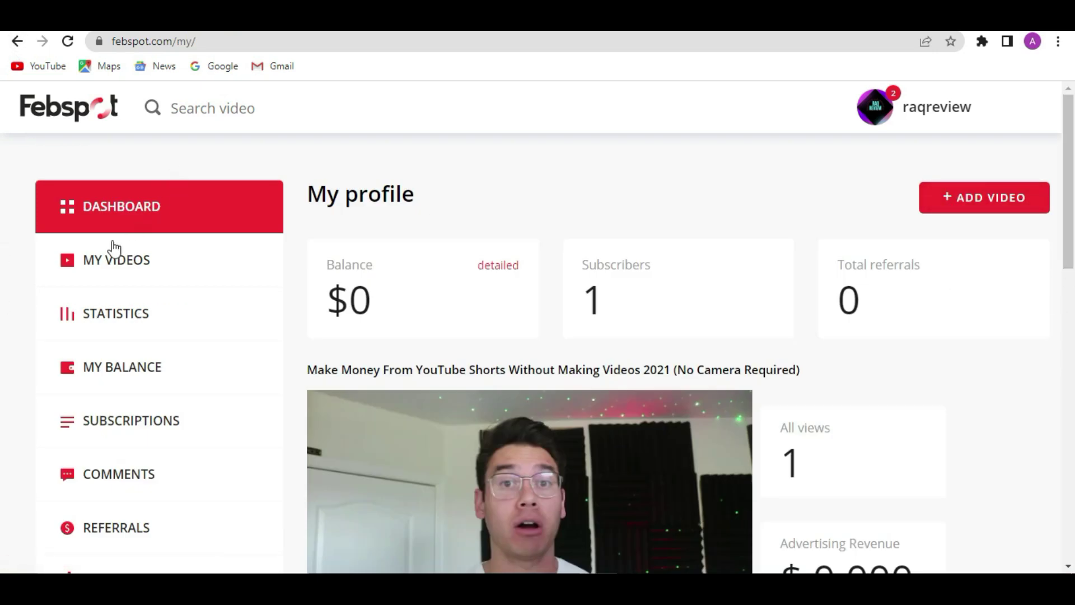
Open the page for adding a video and read its adult-content warning and upload area
left_click(993, 207)
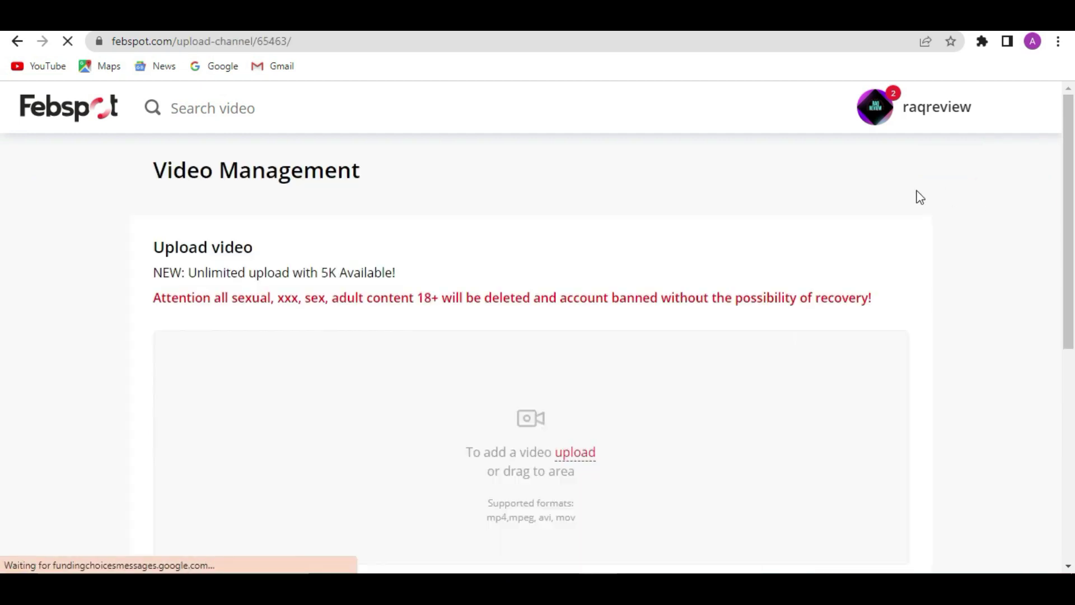
left_click_drag(903, 301, 156, 306)
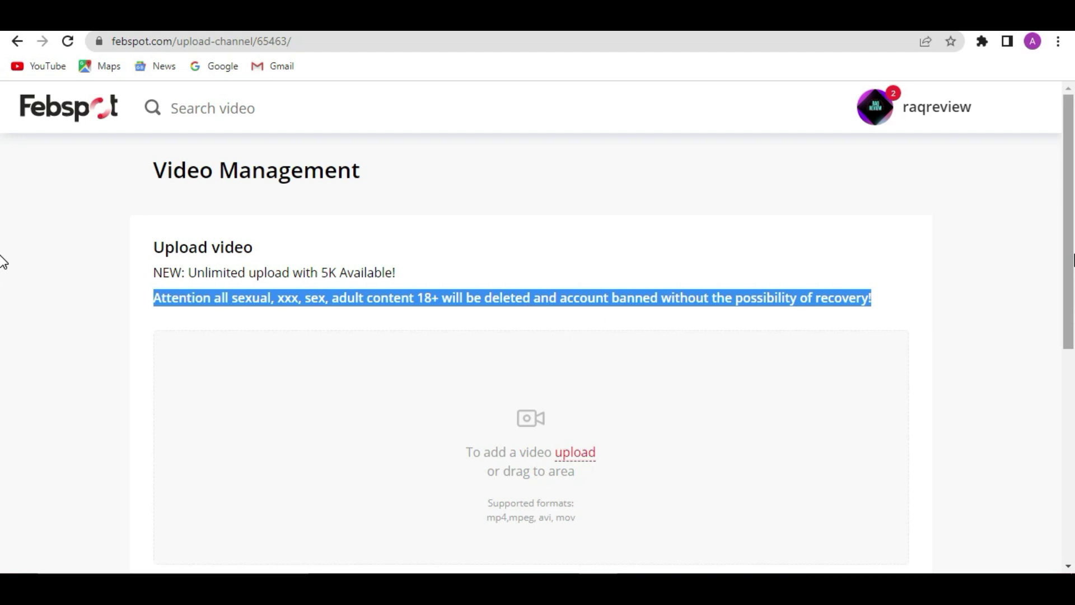
scroll(1058, 294, "down", 4)
scroll(1051, 350, "up", 1)
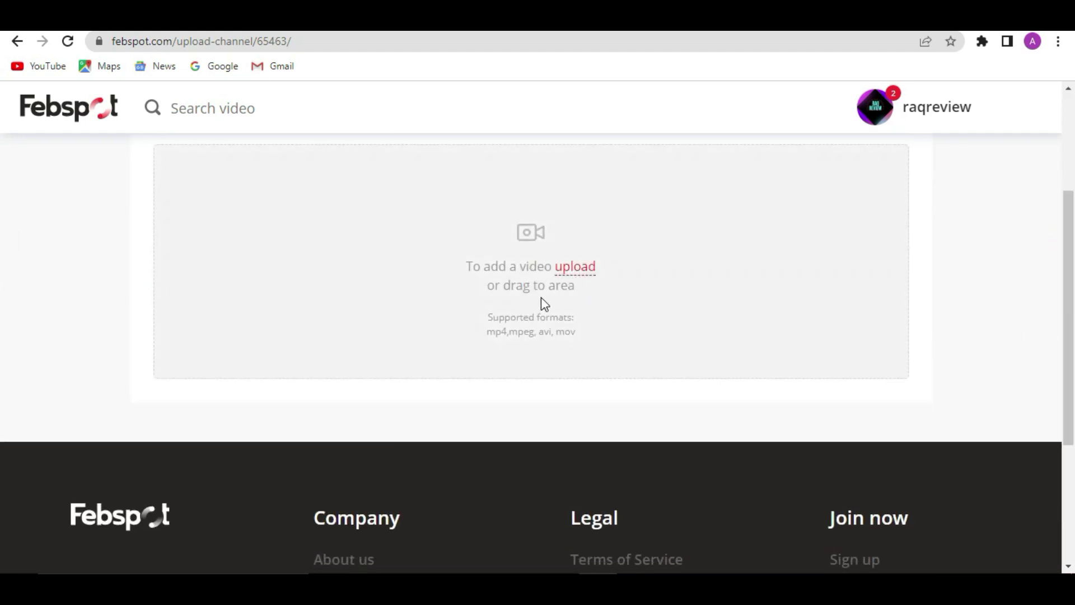
Upload the "lion short" video from the Youtube folder on the Desktop
left_click(574, 266)
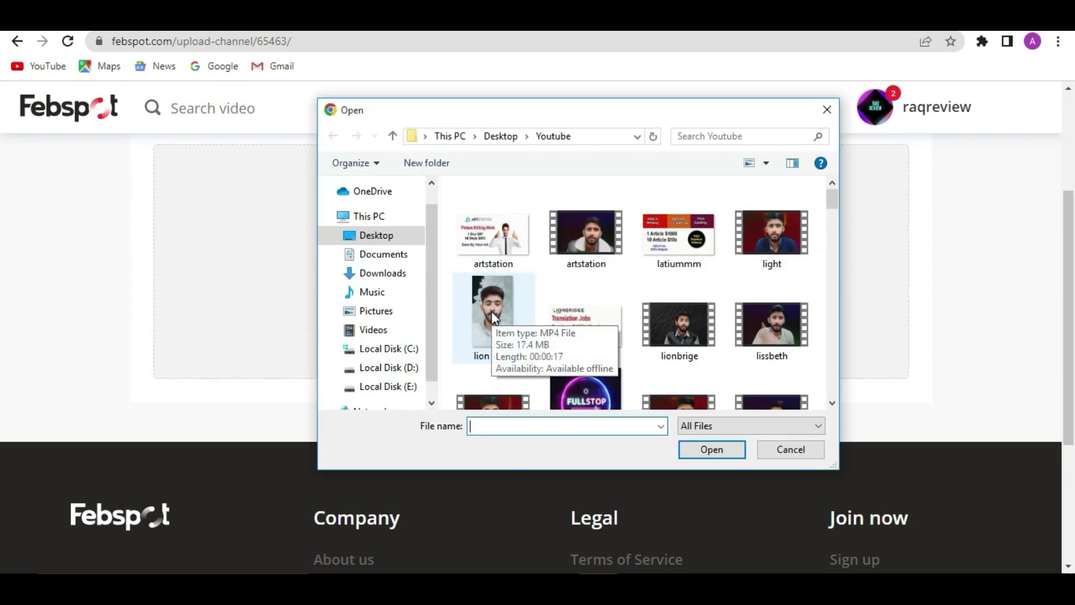
left_click(492, 311)
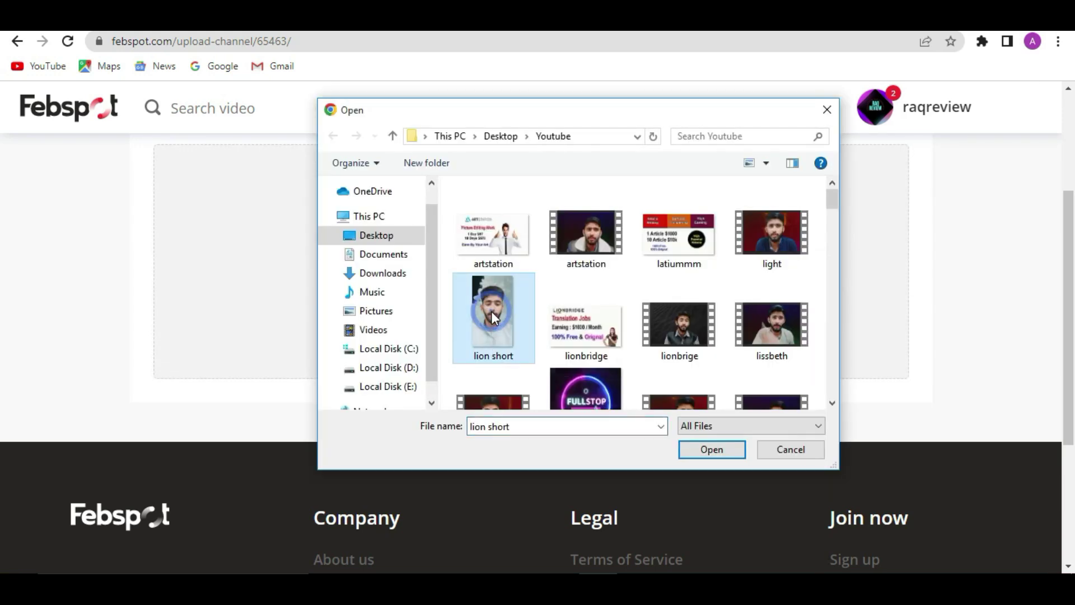
left_click(721, 455)
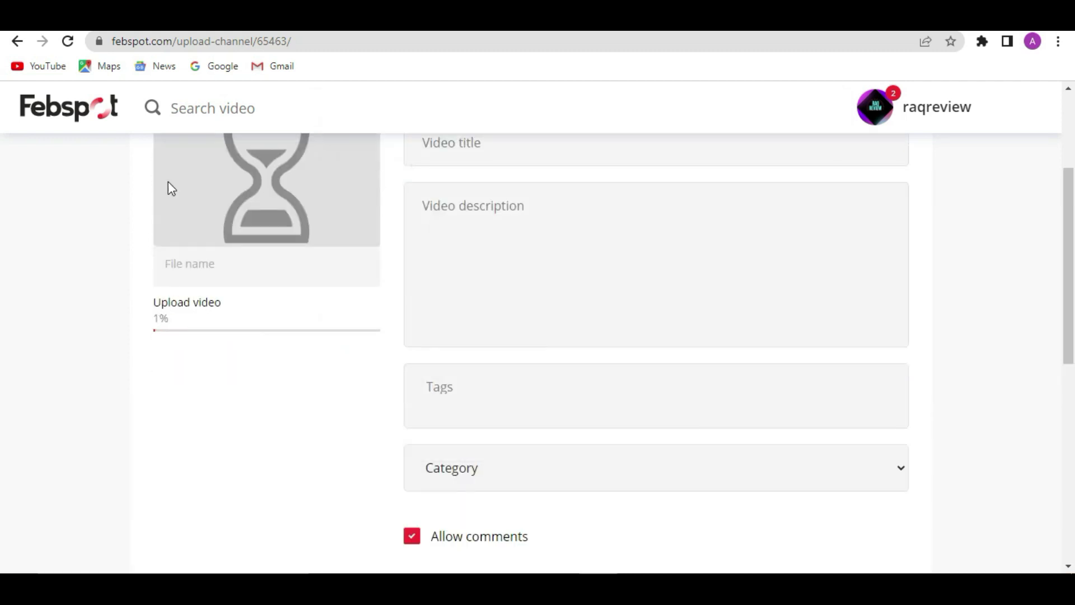
Look over the title, description and tags fields, and agree to the rules as the author of the video material
left_click(128, 28)
left_click(504, 145)
left_click(505, 224)
left_click(479, 412)
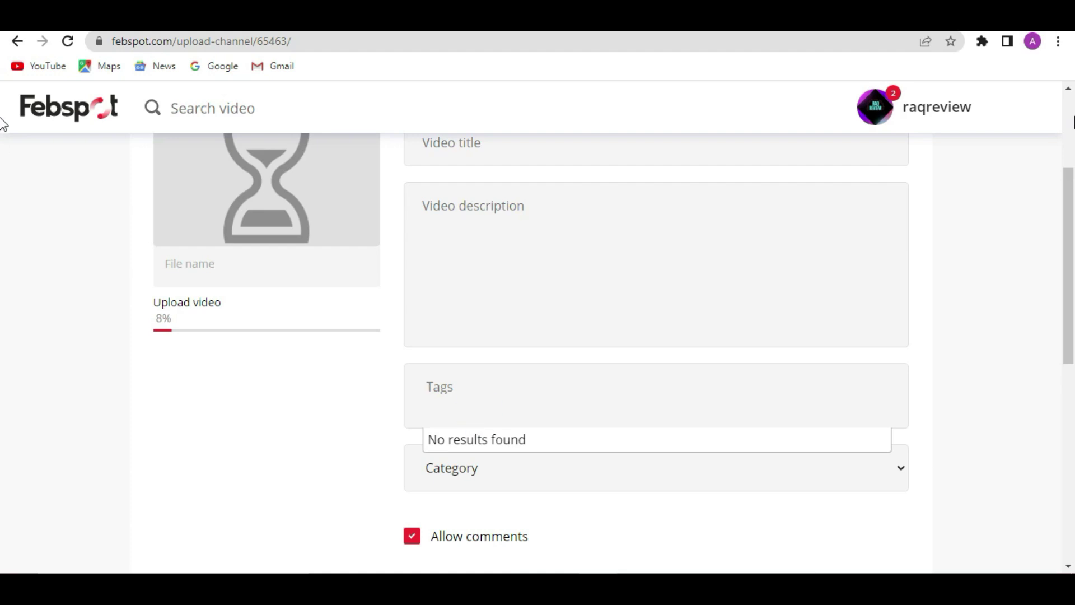
left_click_drag(1066, 185, 1046, 327)
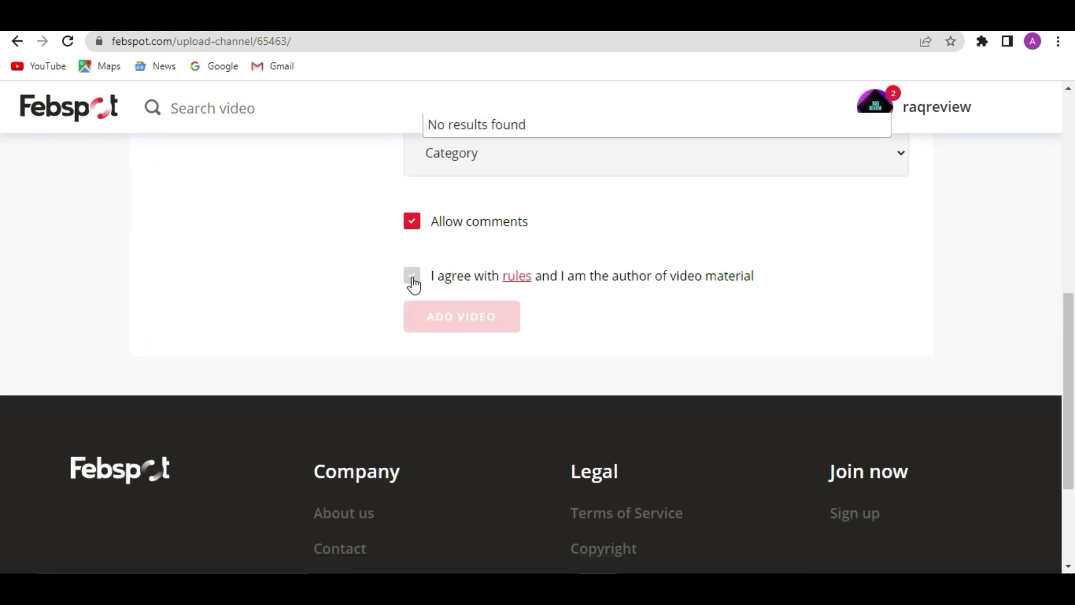
scroll(414, 284, "up", 1)
left_click(412, 308)
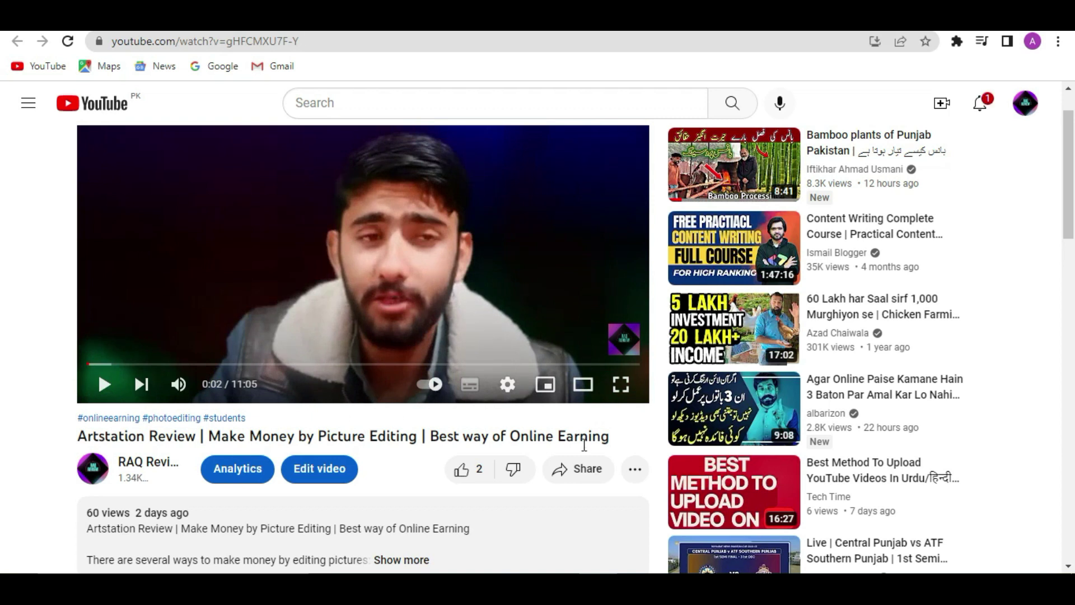
Replace the title and description with the YouTube video title "Artstation Review | Make Money by Picture Editing | Best way of Online Earning"
left_click_drag(612, 440, 81, 437)
key("ctrl+c")
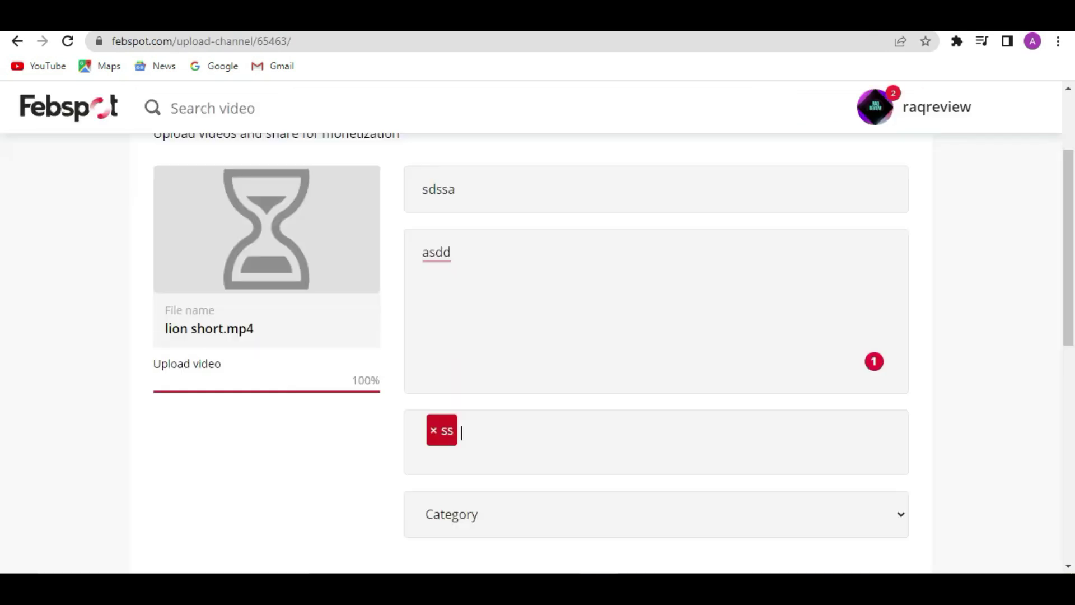
left_click_drag(503, 190, 399, 193)
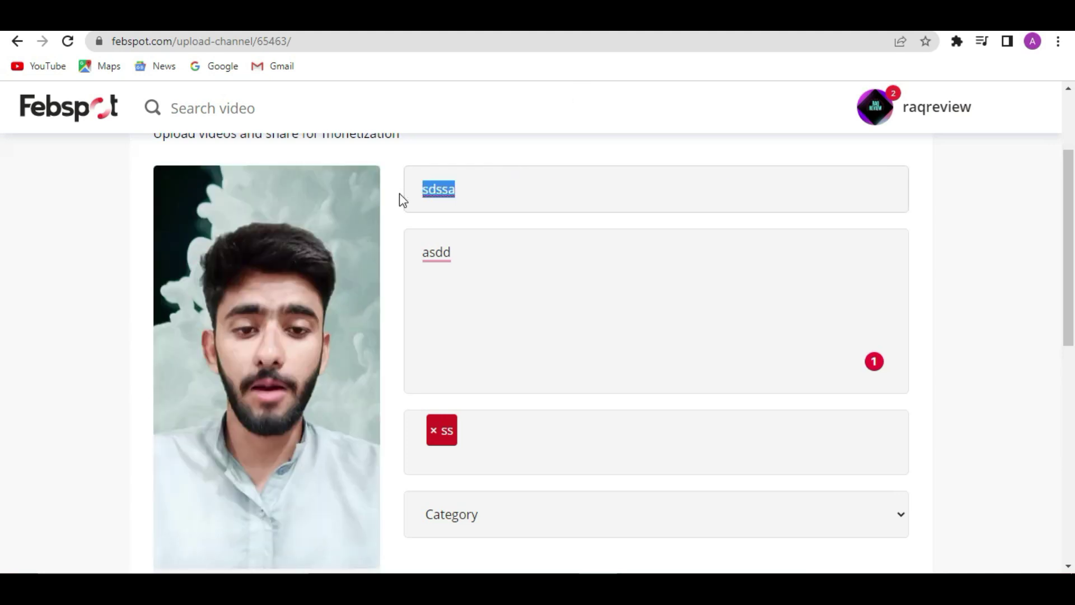
key("ctrl+v")
left_click_drag(462, 257, 420, 262)
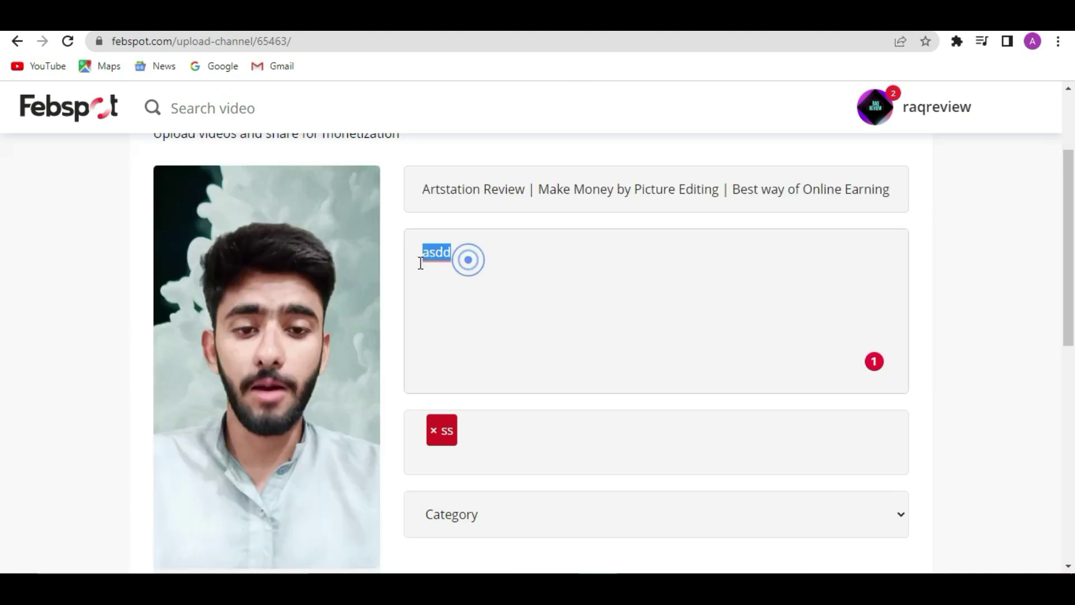
key("ctrl+v")
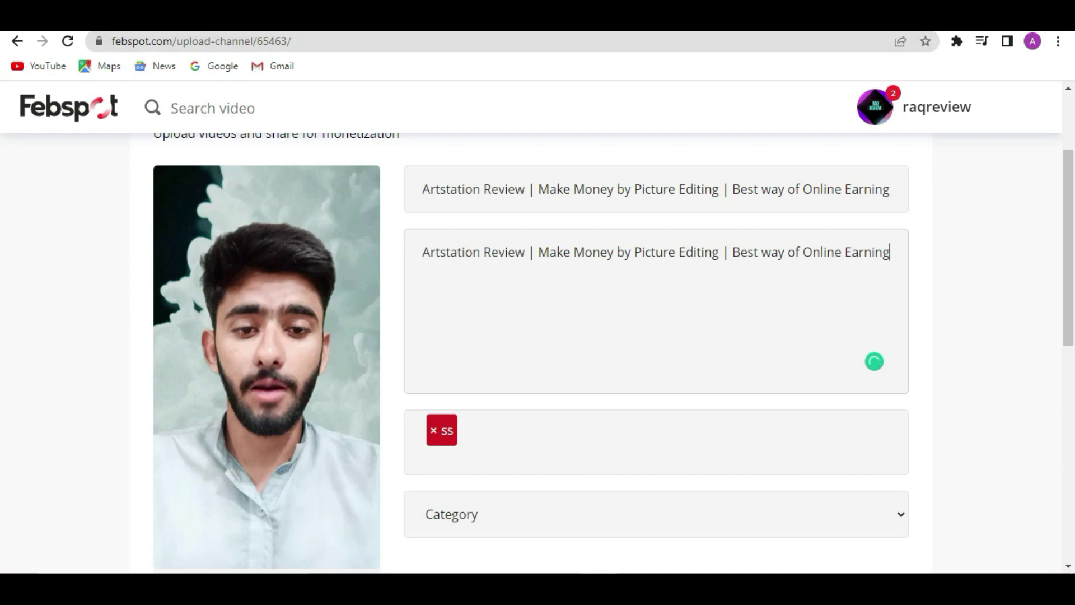
Copy the YouTube description from "There are several ways to make money" through "through your account." and append it to the Febspot video description
key("ctrl+Tab")
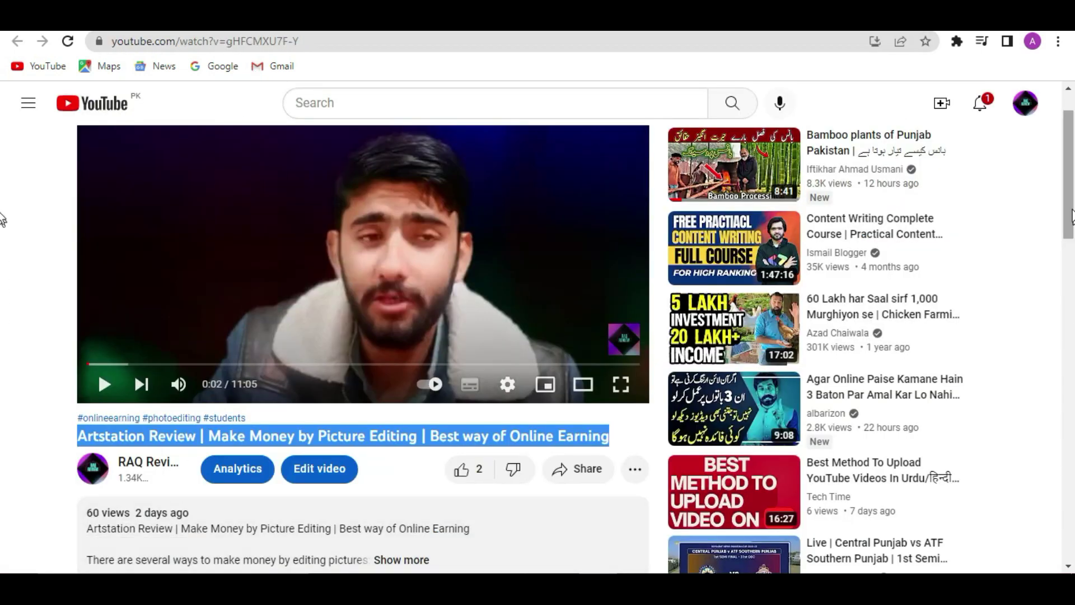
scroll(1072, 215, "down", 3)
left_click(421, 384)
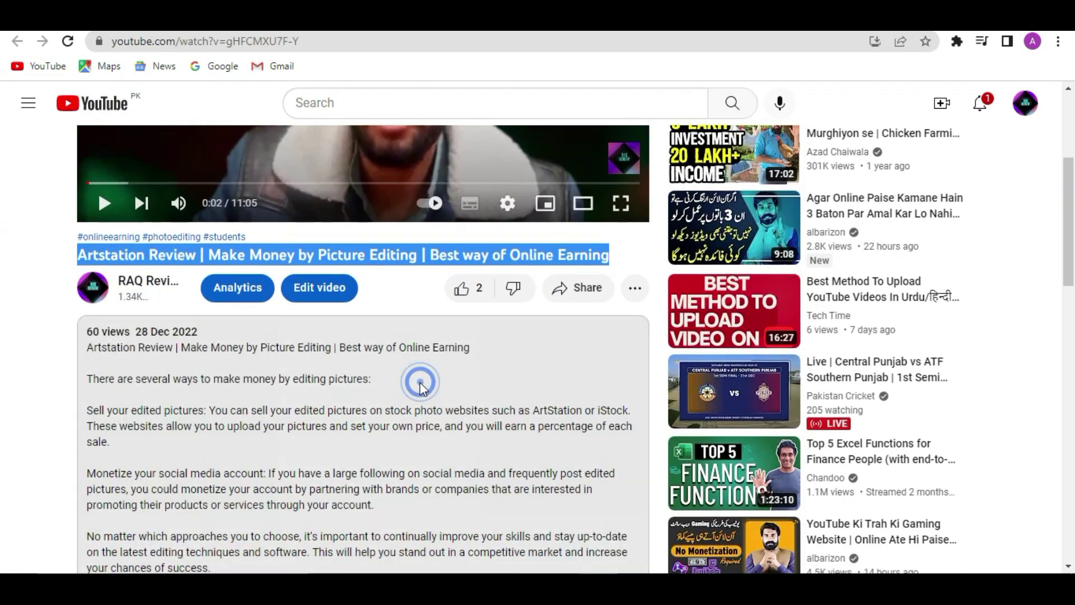
left_click_drag(408, 504, 91, 379)
key("ctrl+c")
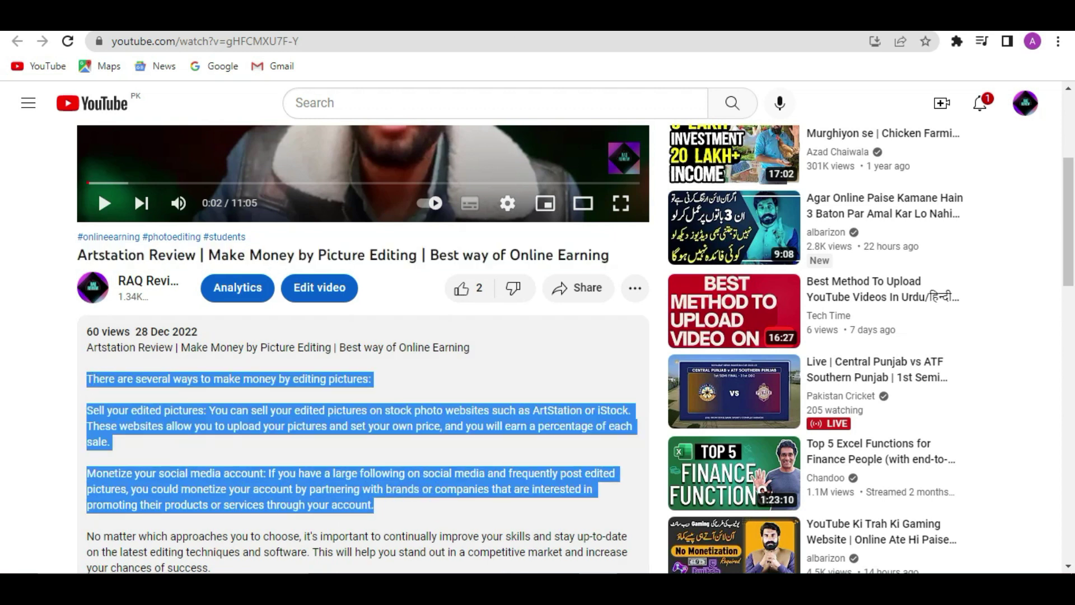
key("ctrl+Tab")
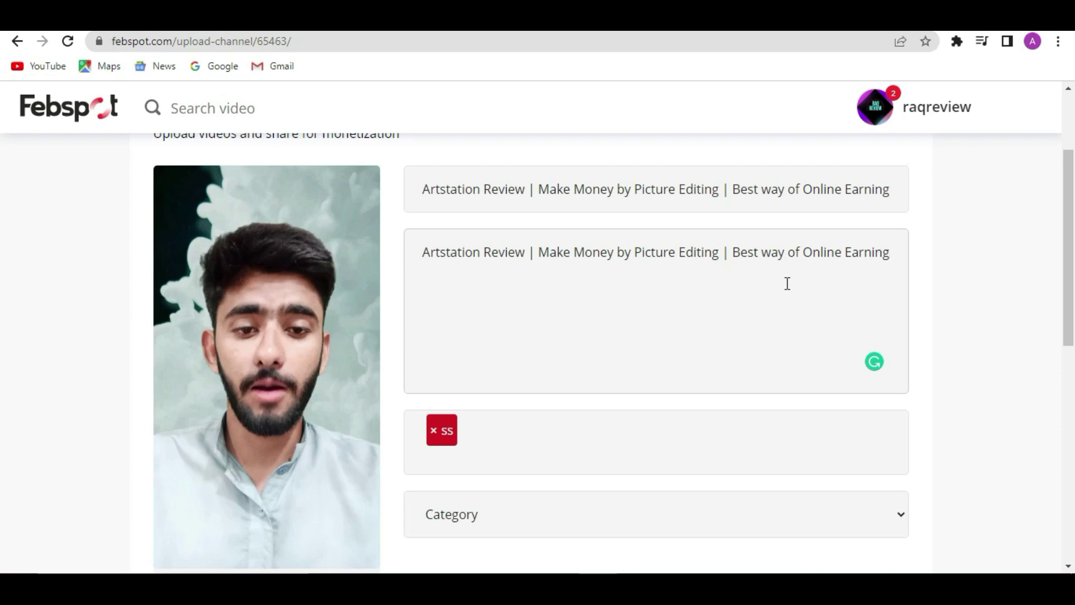
key("ctrl+v")
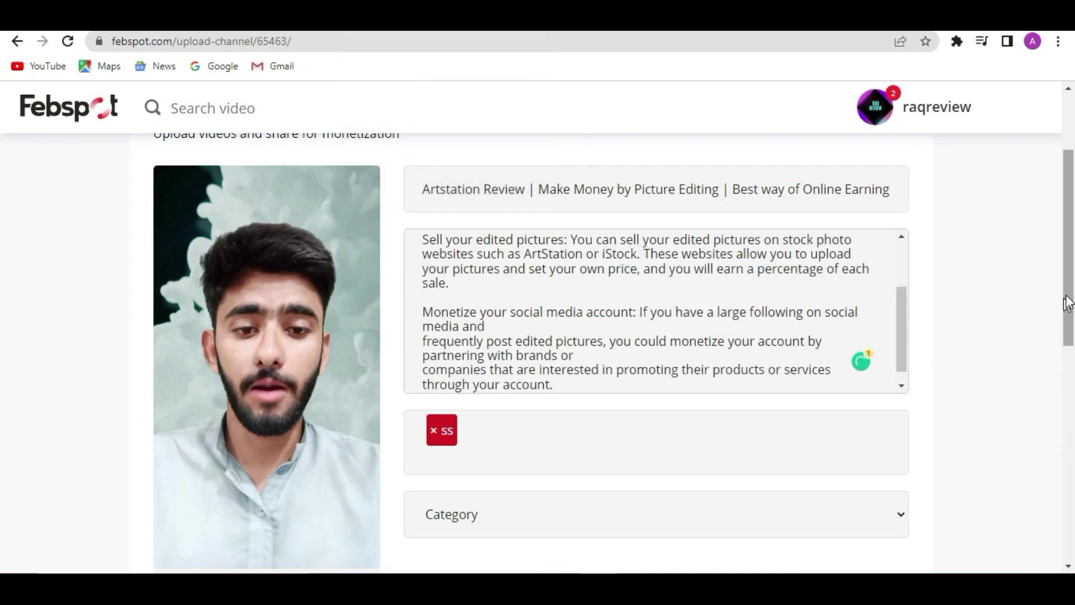
Replace the "ss" tag with the tag "online earning"
scroll(1064, 292, "down", 3)
left_click(425, 290)
left_click(434, 276)
type("online earning")
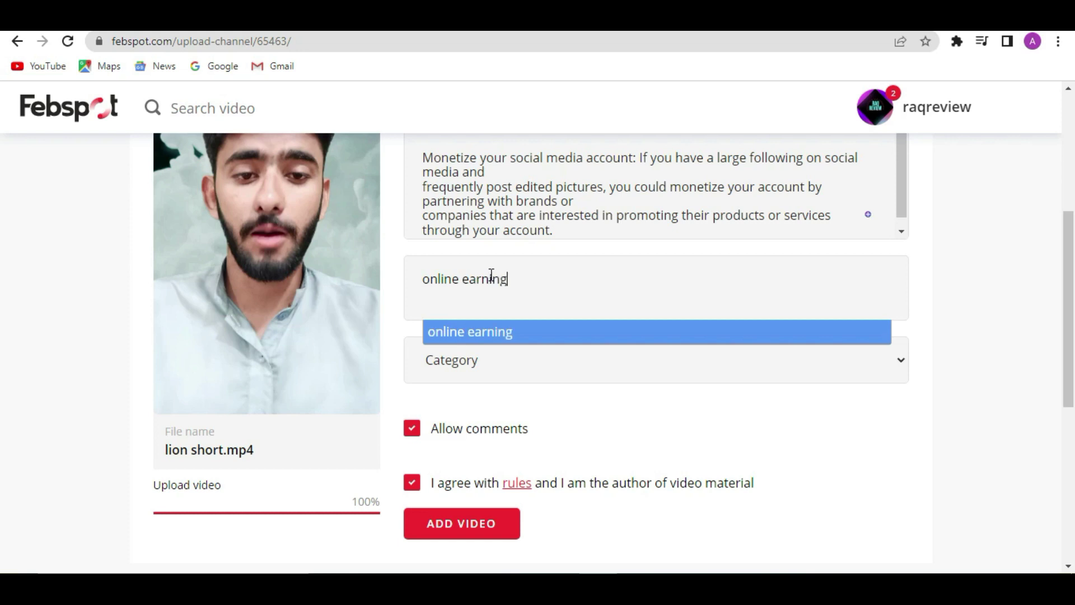
key("Return")
Add "make money online" as a second tag for the video
type("mkae")
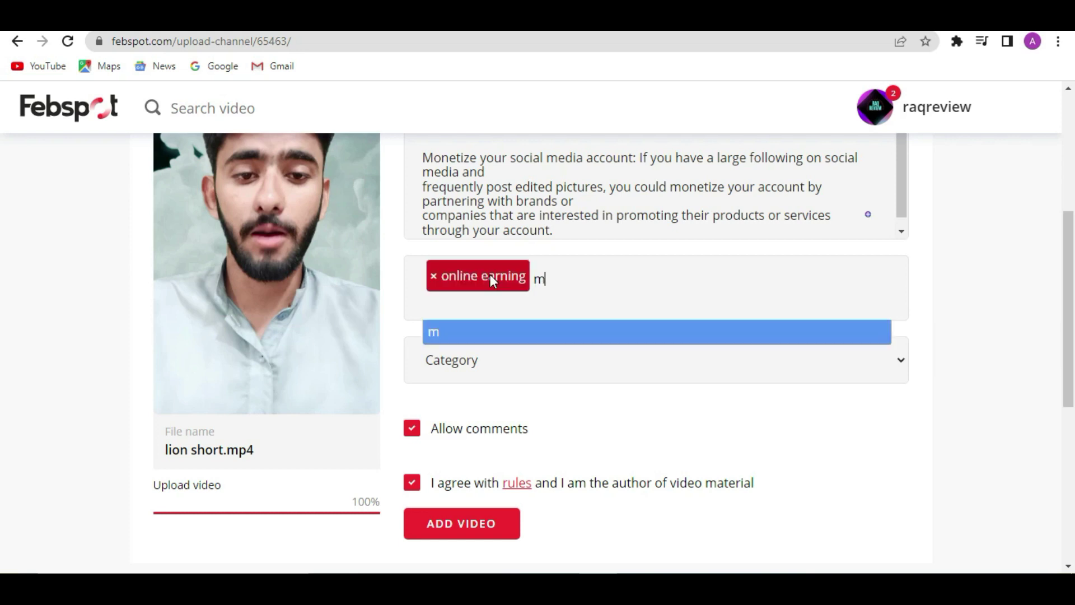
key("BackSpace")
key("BackSpace")
key("BackSpace")
key("BackSpace")
type("ake money o")
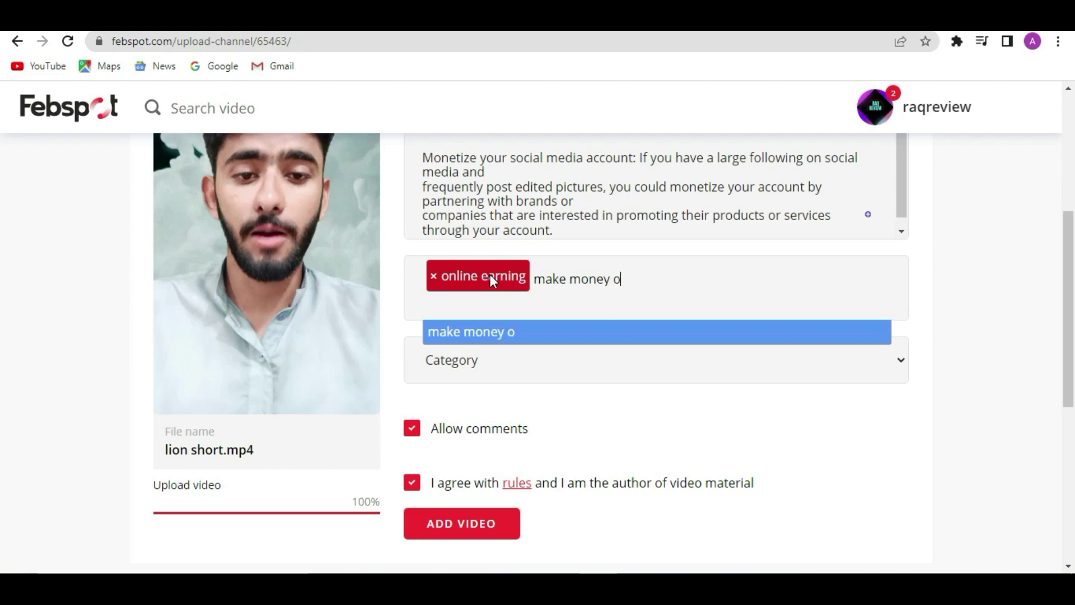
type("nline")
key("Return")
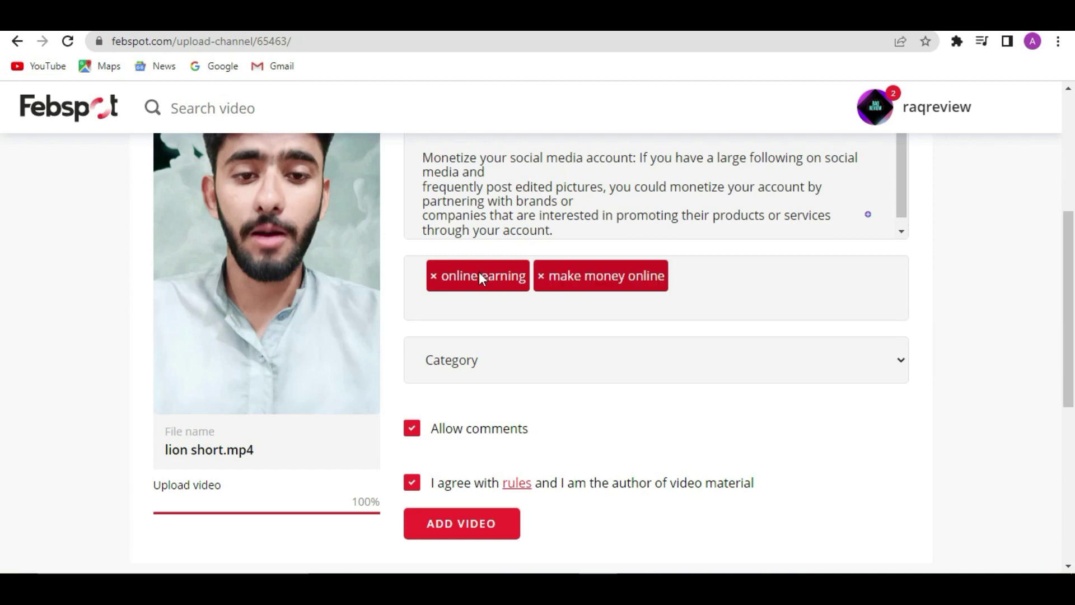
Set the video's category to Education and submit the video, continuing to the My Videos list
left_click(807, 365)
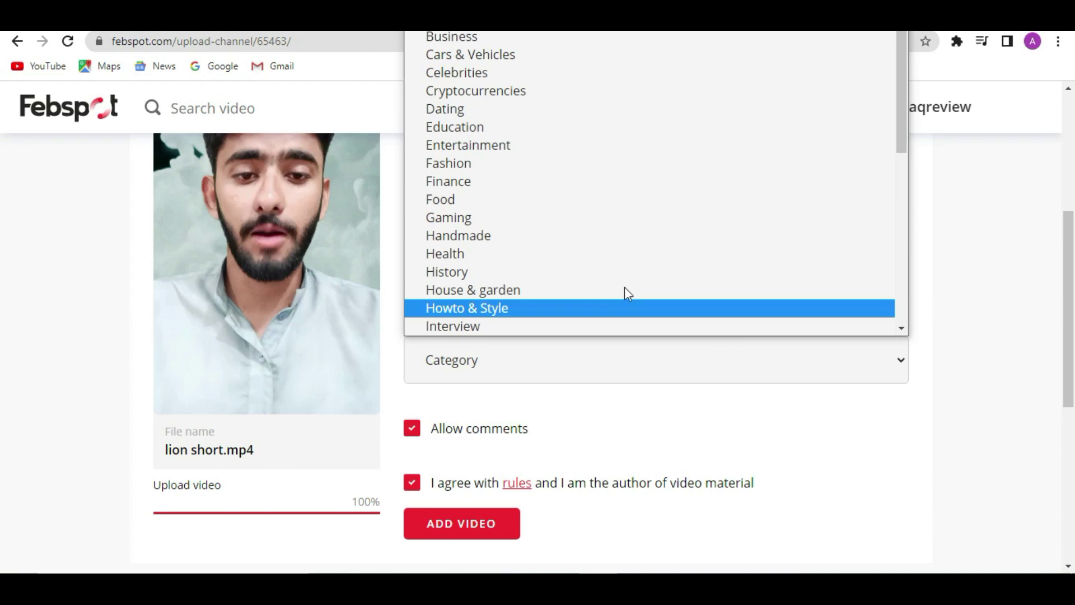
left_click(476, 128)
left_click_drag(1070, 268, 1070, 357)
left_click(477, 348)
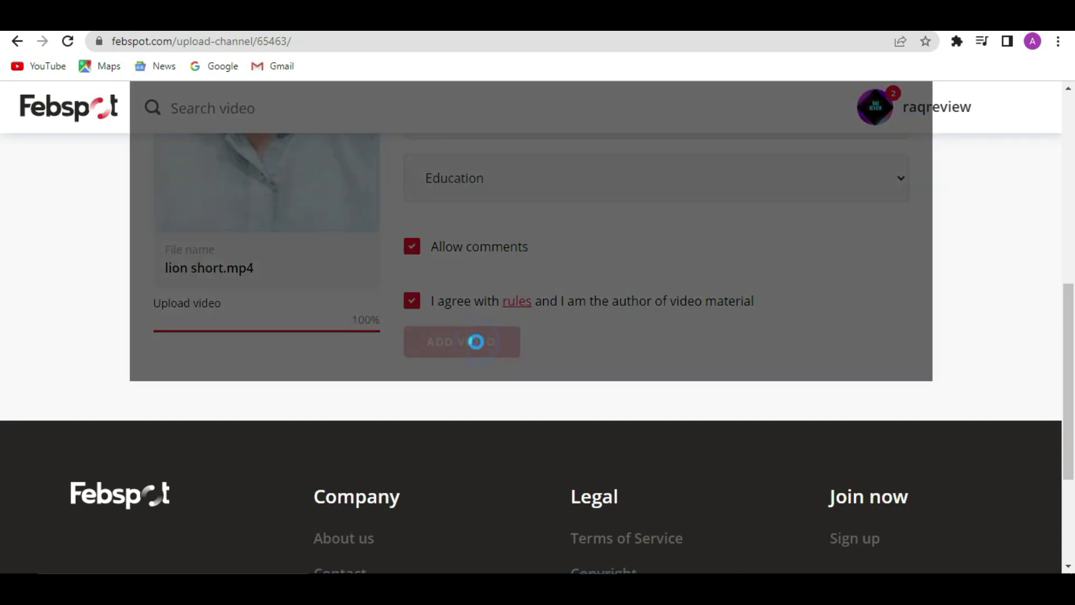
left_click(578, 383)
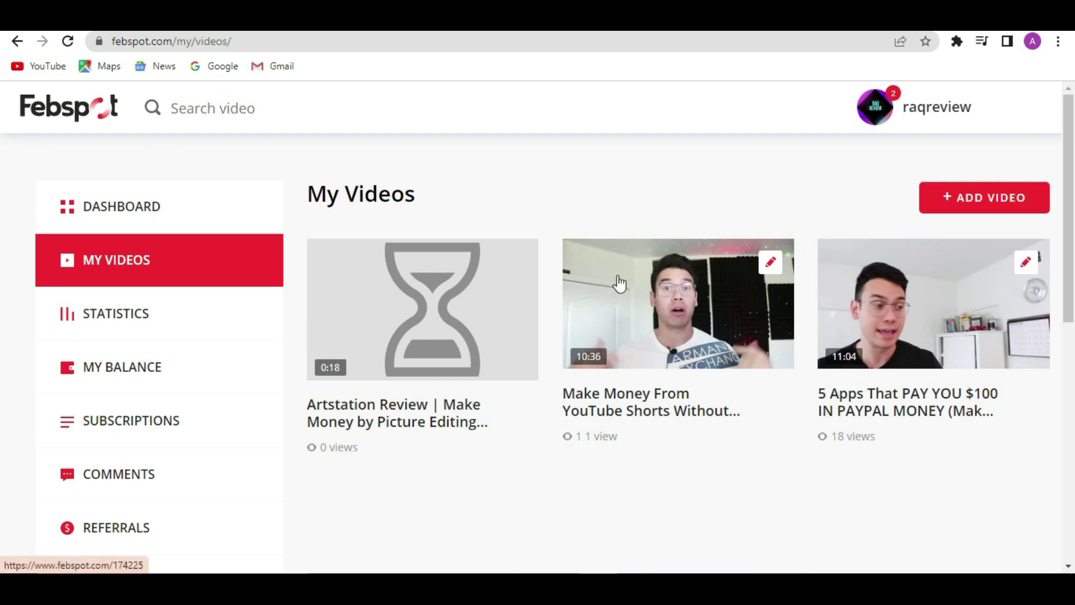
Copy the general referral link and the recommended channel referral link from the account's Referrals page
left_click(126, 531)
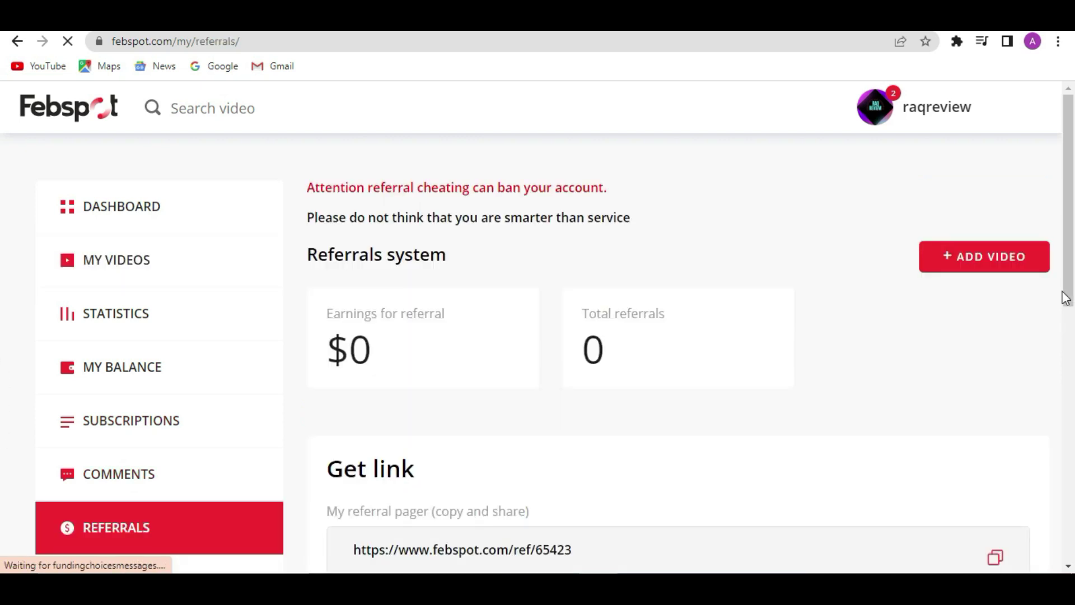
scroll(1034, 372, "down", 4)
left_click(998, 336)
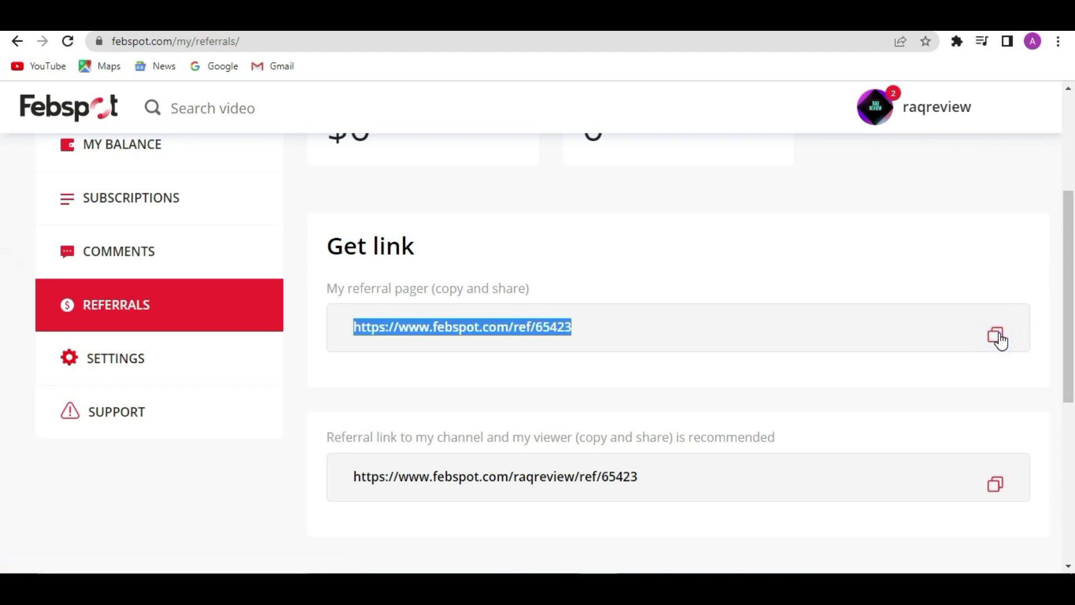
left_click(1001, 488)
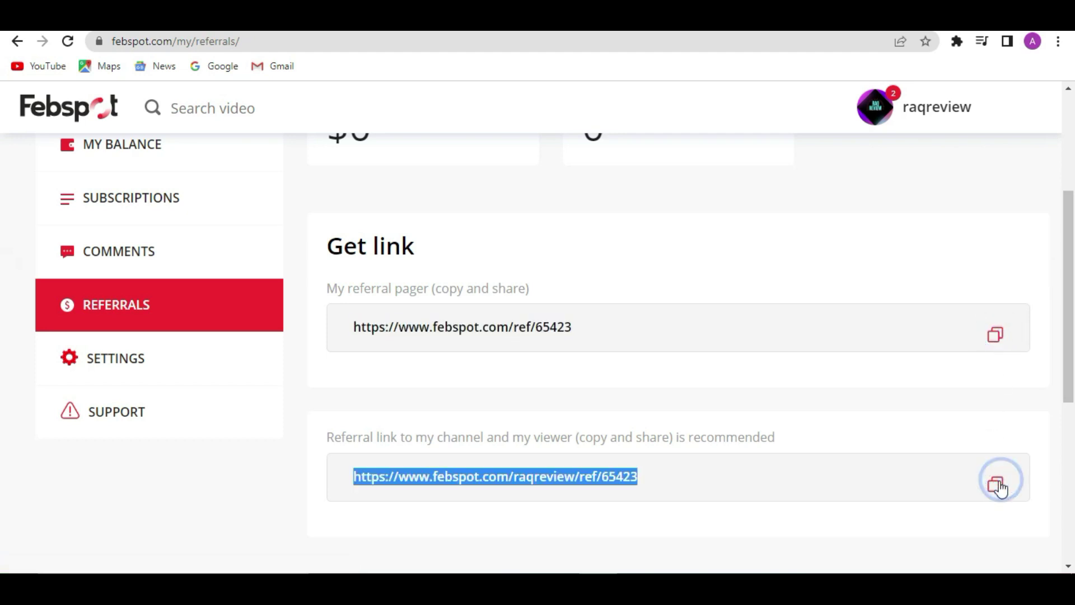
scroll(1, 283, "down", 3)
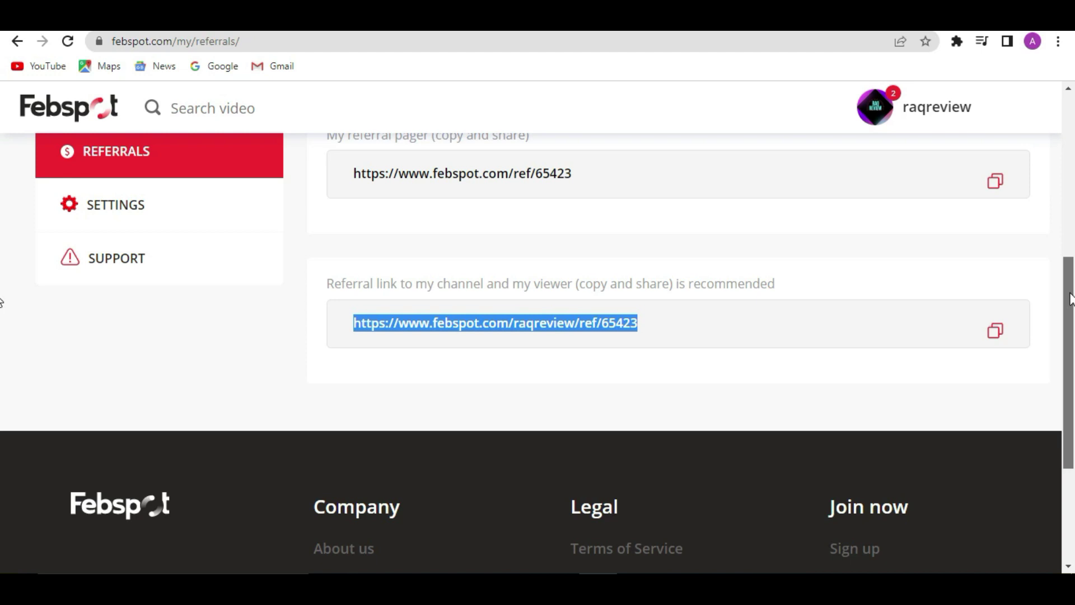
scroll(1071, 296, "up", 5)
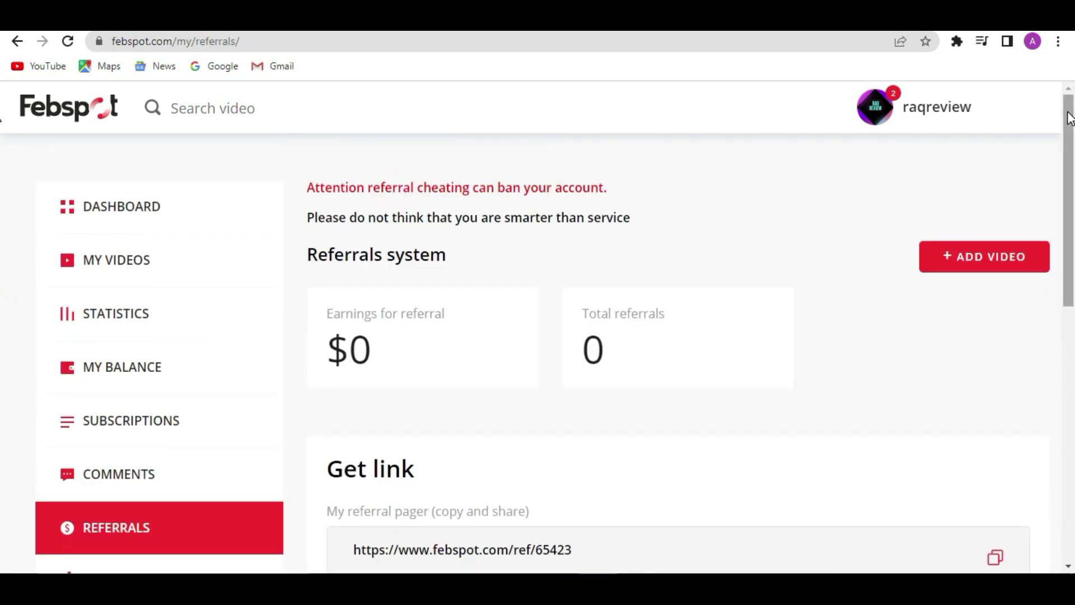
scroll(1068, 118, "down", 5)
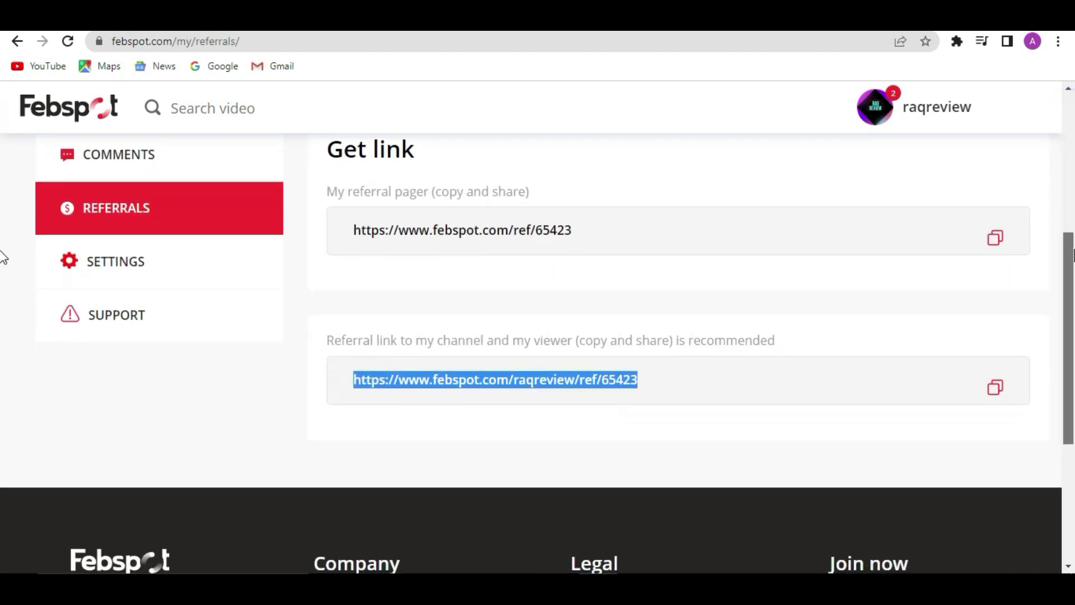